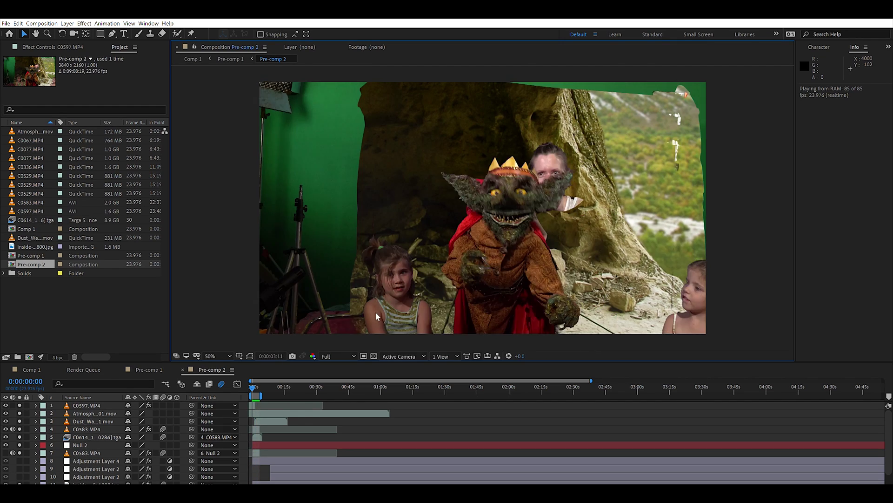
- Stop the preview, inspect the C0583.MP4 layers 7 and 4, and replay the composite
{"action": "left_click", "coordinate": [251, 383]}
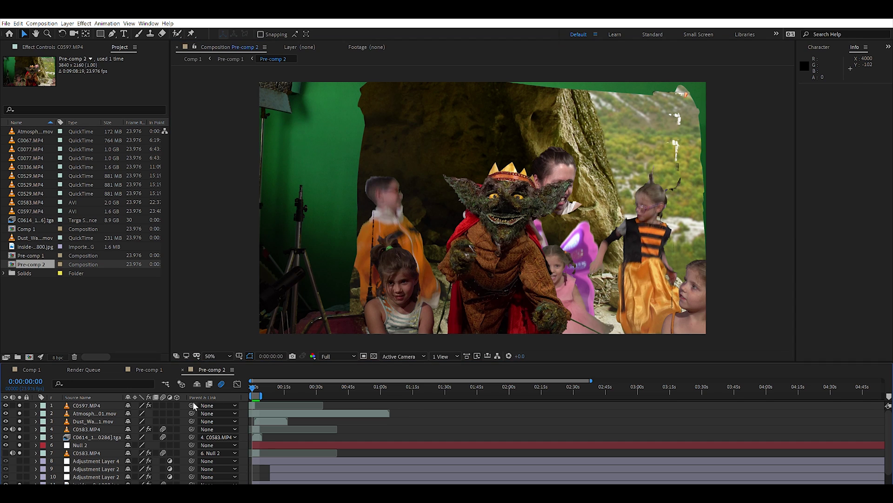
{"action": "left_click", "coordinate": [84, 452]}
{"action": "left_click", "coordinate": [85, 425]}
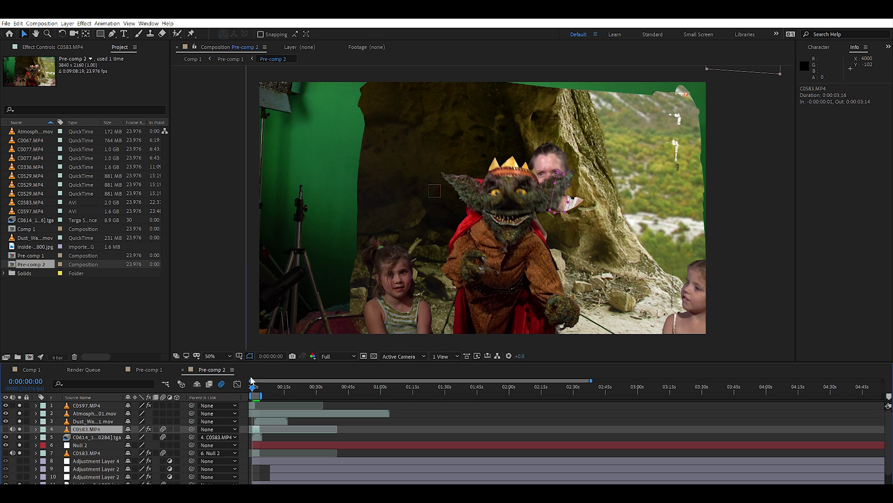
{"action": "key", "text": "space"}
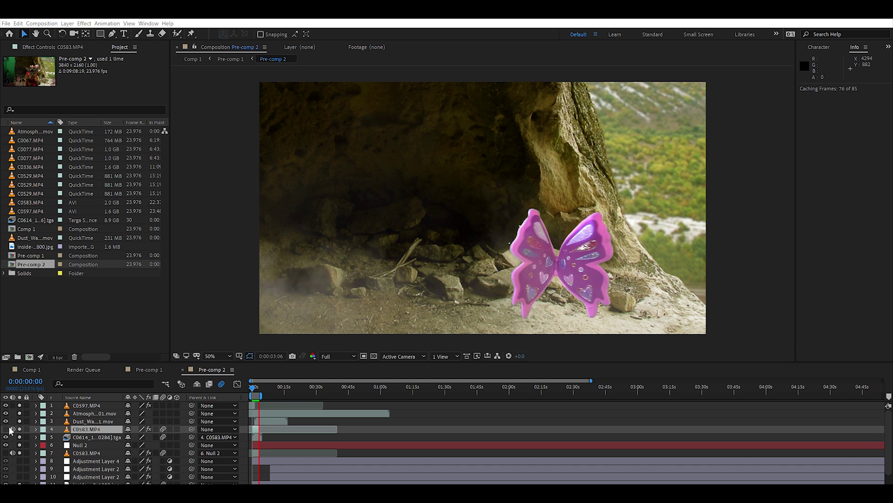
- Hide the butterfly layer and select the goblin footage layer C0597.MP4
{"action": "left_click", "coordinate": [6, 436]}
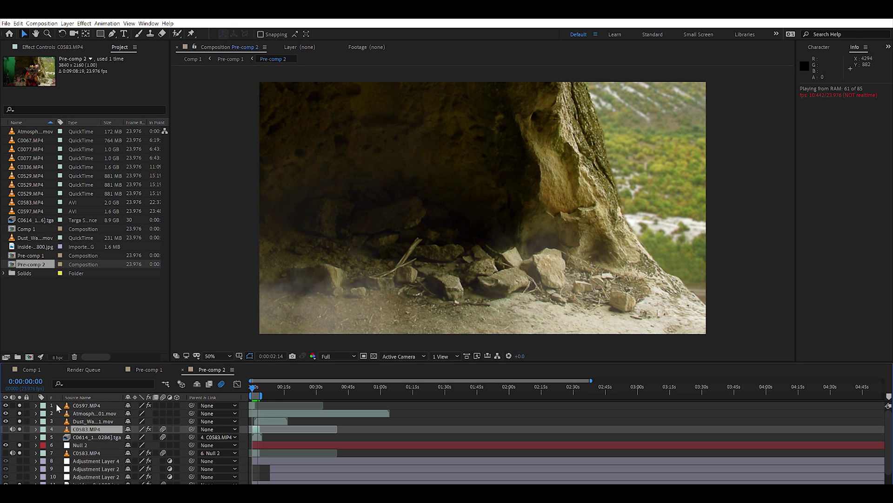
{"action": "key", "text": "space"}
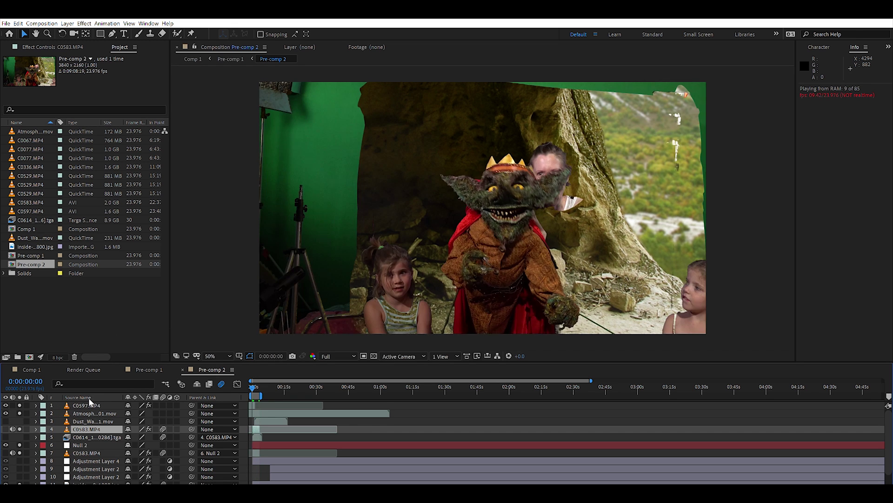
{"action": "left_click", "coordinate": [86, 404]}
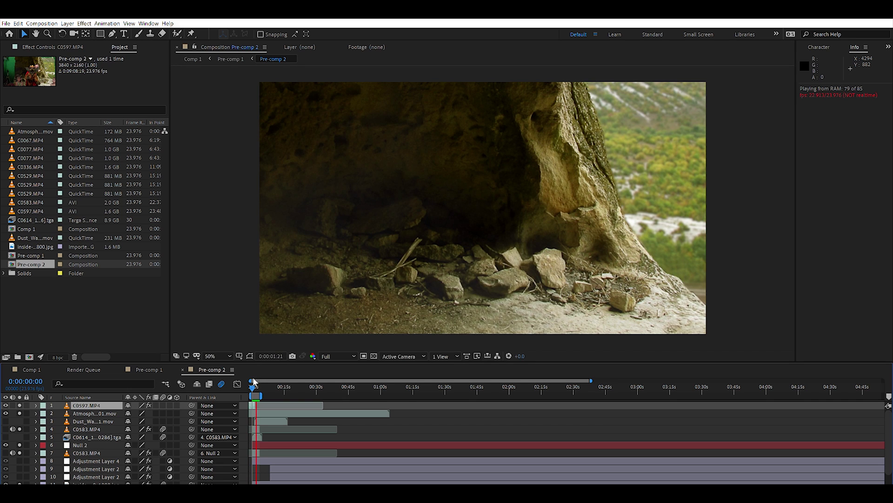
{"action": "key", "text": "space"}
{"action": "left_click", "coordinate": [99, 407]}
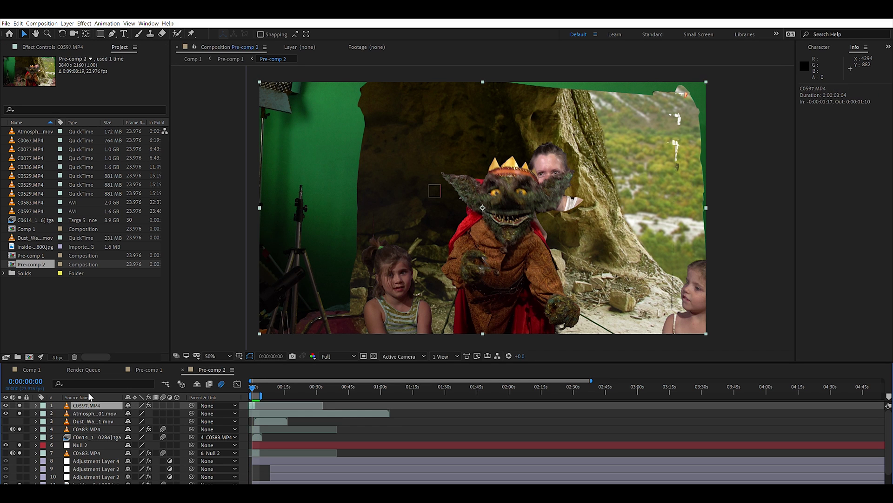
- Toggle C0597.MP4's visibility off and on, then show its Keylight 1.2 settings
{"action": "left_click", "coordinate": [6, 399]}
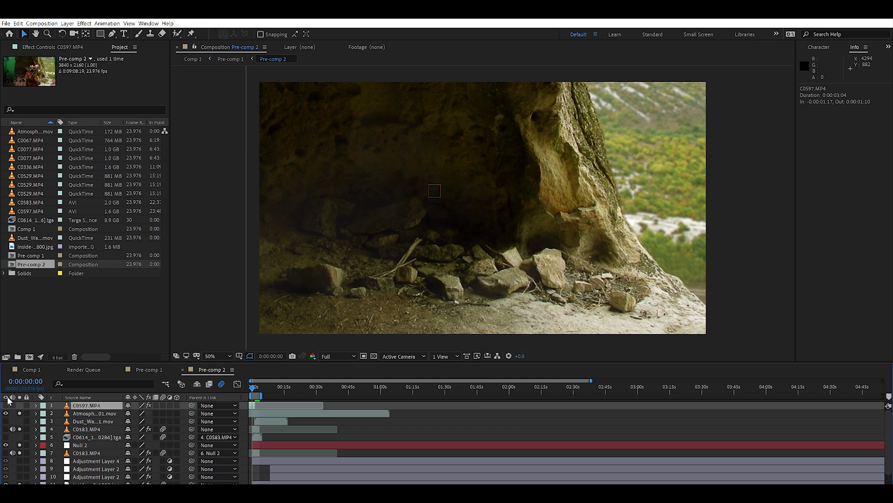
{"action": "left_click", "coordinate": [6, 404]}
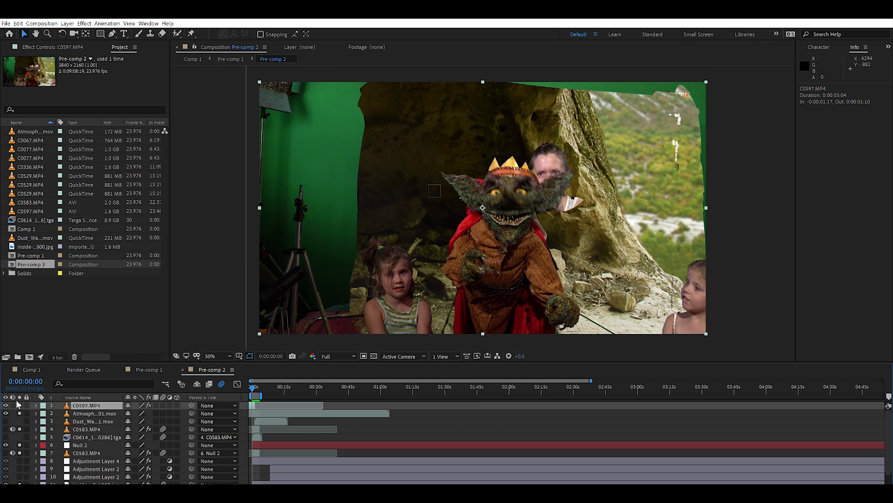
{"action": "left_click", "coordinate": [65, 42]}
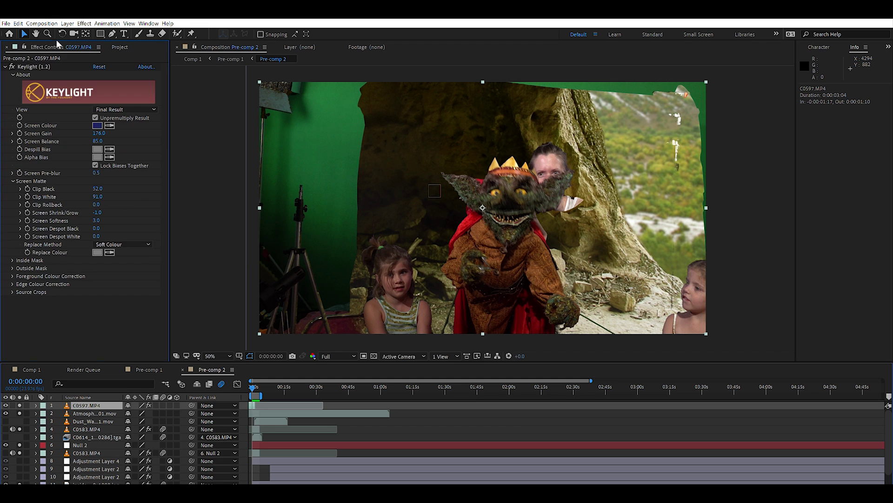
{"action": "left_click", "coordinate": [12, 66]}
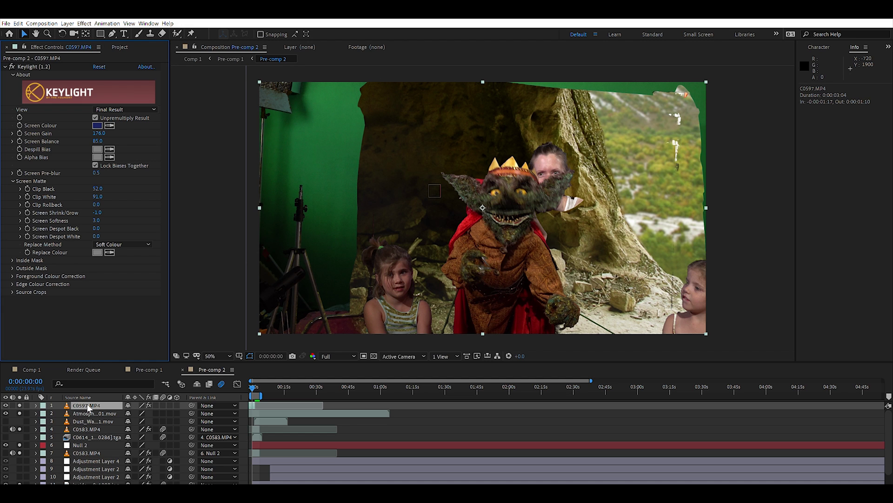
- Choose the Pen tool and zoom the composition view in on the puppeteer's face
{"action": "left_click", "coordinate": [36, 403]}
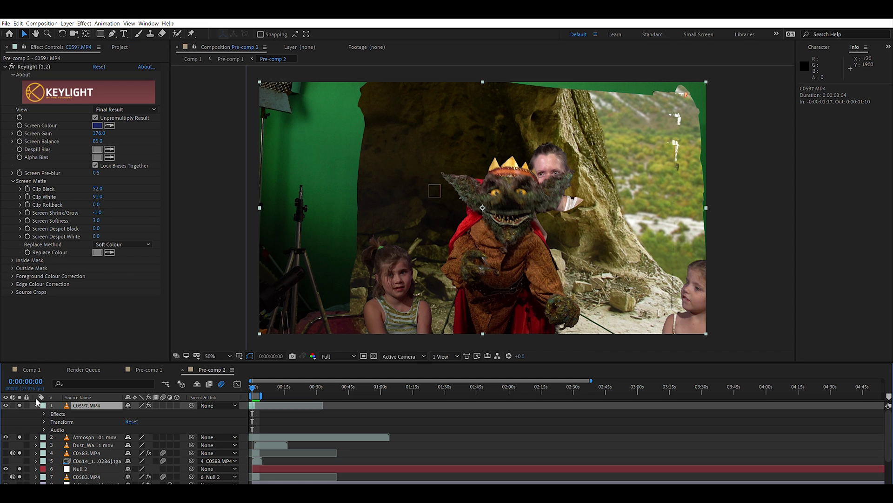
{"action": "left_click", "coordinate": [44, 421]}
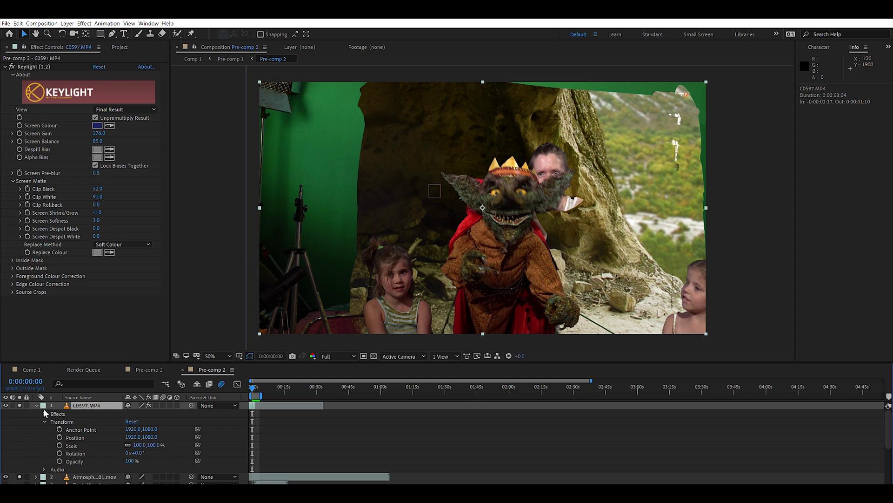
{"action": "left_click", "coordinate": [43, 410]}
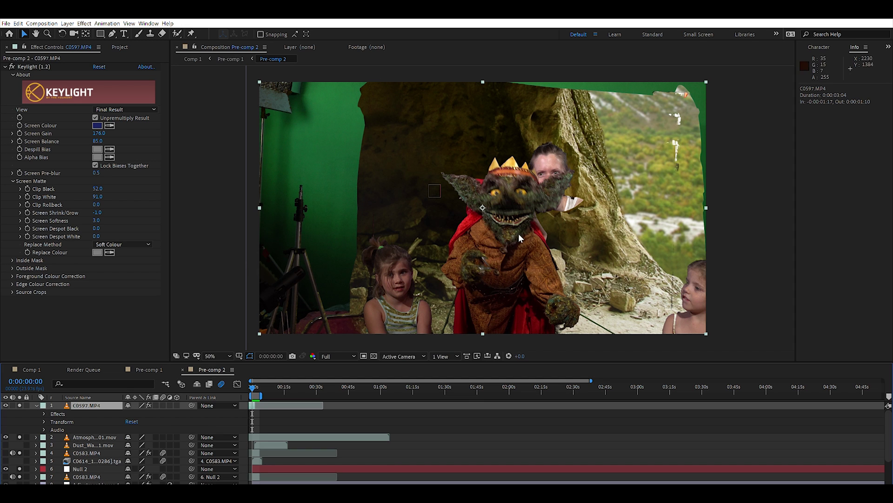
{"action": "left_click", "coordinate": [112, 34]}
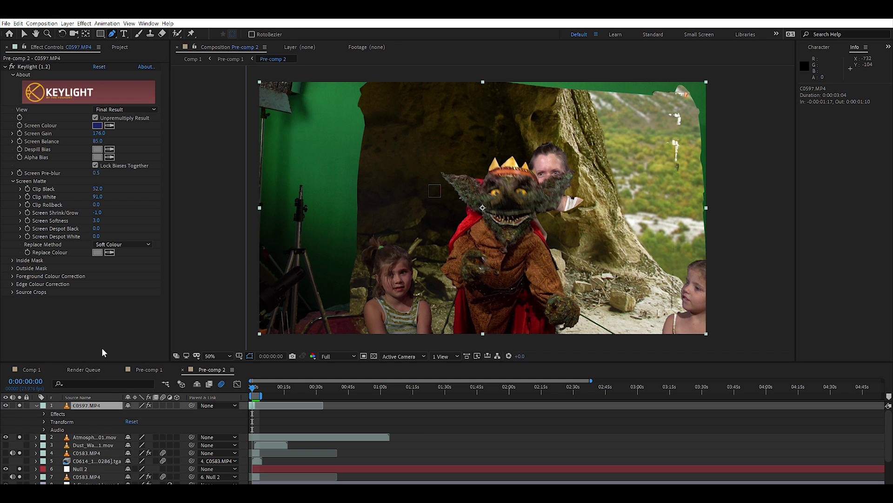
{"action": "key", "text": "slash"}
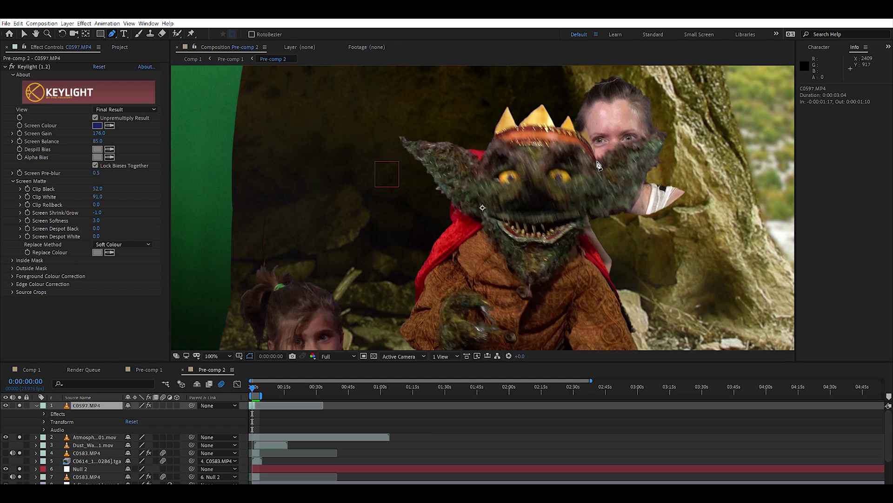
{"action": "left_click_drag", "start_coordinate": [674, 134], "coordinate": [498, 230]}
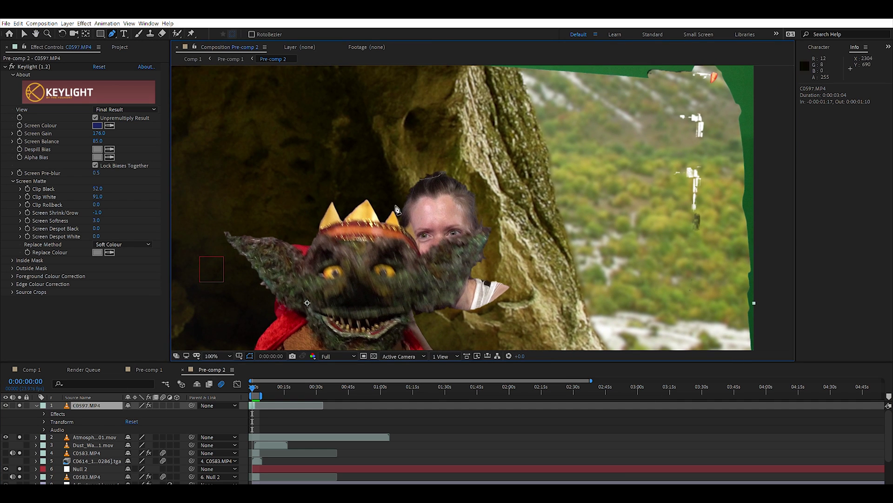
{"action": "scroll", "coordinate": [395, 205], "scroll_direction": "up", "scroll_amount": 3}
{"action": "scroll", "coordinate": [433, 216], "scroll_direction": "up", "scroll_amount": 1}
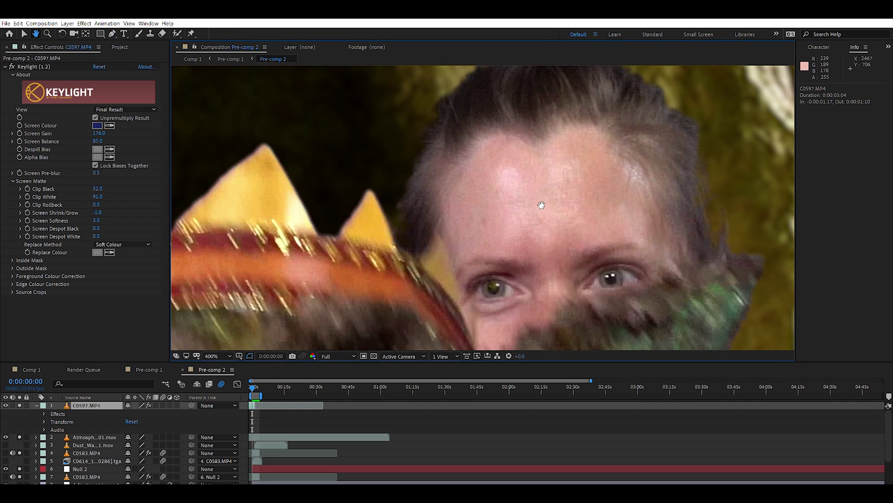
- Start the mask at the crown tip and trace the crown edge and goblin's head under the eyes
{"action": "left_click", "coordinate": [373, 186]}
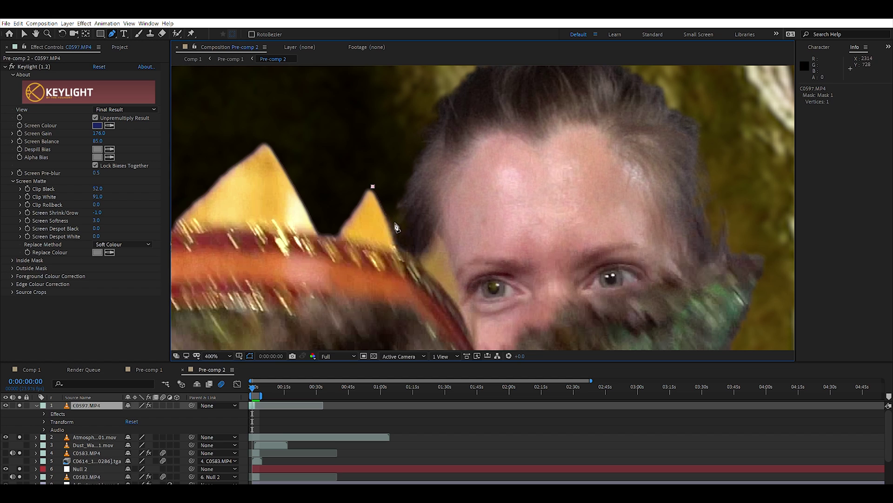
{"action": "left_click", "coordinate": [399, 249]}
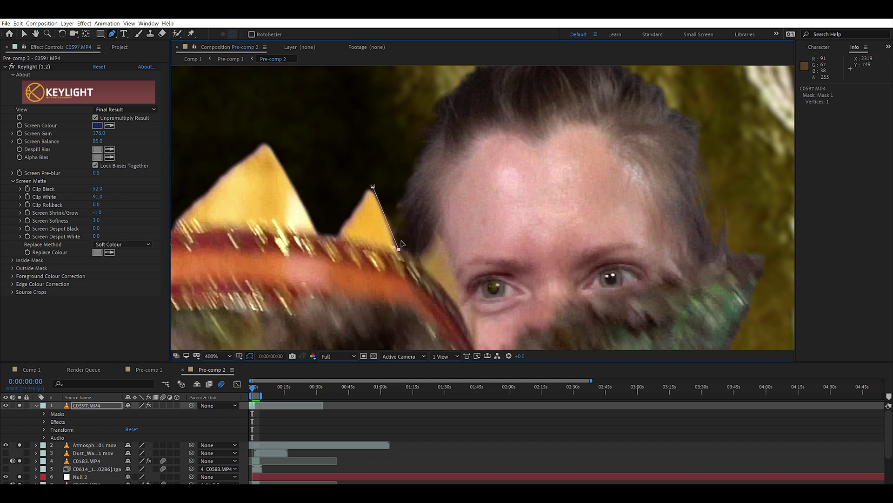
{"action": "left_click", "coordinate": [419, 257]}
{"action": "left_click", "coordinate": [439, 230]}
{"action": "left_click", "coordinate": [459, 311]}
{"action": "left_click_drag", "start_coordinate": [514, 320], "coordinate": [408, 169]}
{"action": "left_click", "coordinate": [376, 216]}
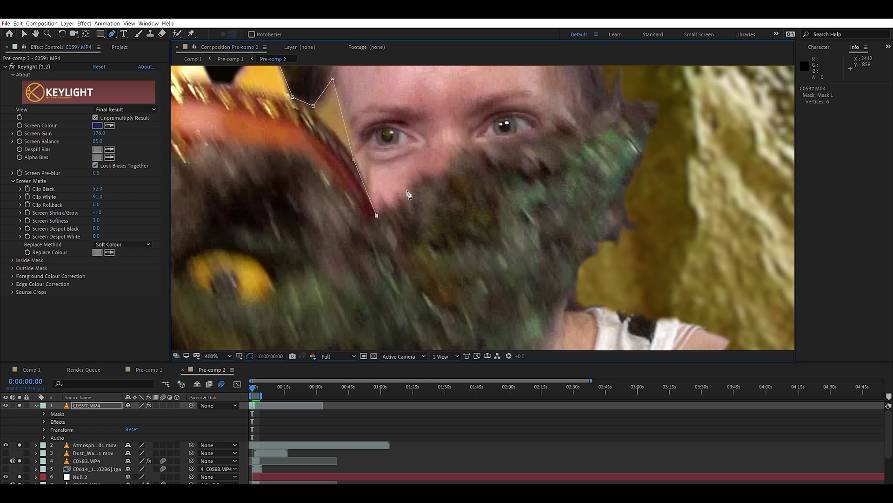
{"action": "left_click", "coordinate": [397, 209]}
{"action": "left_click", "coordinate": [403, 202]}
{"action": "left_click", "coordinate": [430, 185]}
{"action": "left_click", "coordinate": [440, 181]}
- Continue the mask over the goblin's head and ear, then close the path around the face
{"action": "left_click", "coordinate": [453, 176]}
{"action": "left_click", "coordinate": [498, 149]}
{"action": "left_click", "coordinate": [532, 149]}
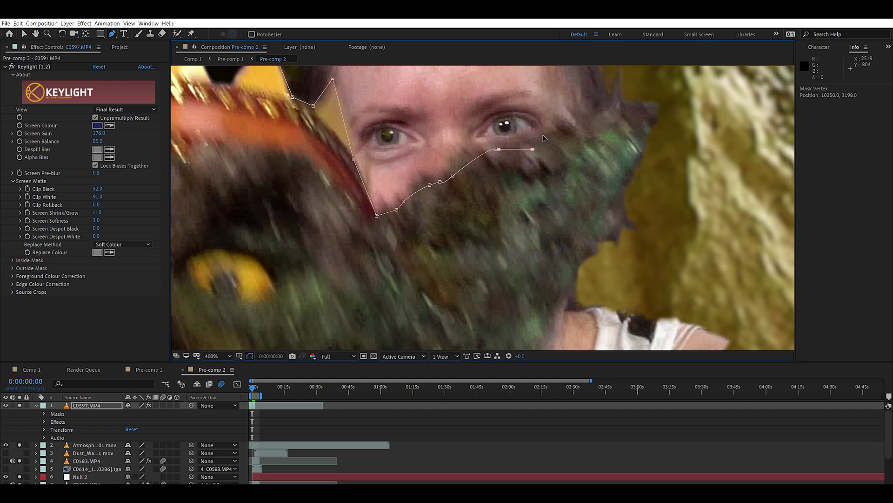
{"action": "left_click", "coordinate": [560, 140]}
{"action": "left_click", "coordinate": [591, 131]}
{"action": "left_click", "coordinate": [623, 109]}
{"action": "left_click", "coordinate": [633, 102]}
{"action": "left_click", "coordinate": [642, 96]}
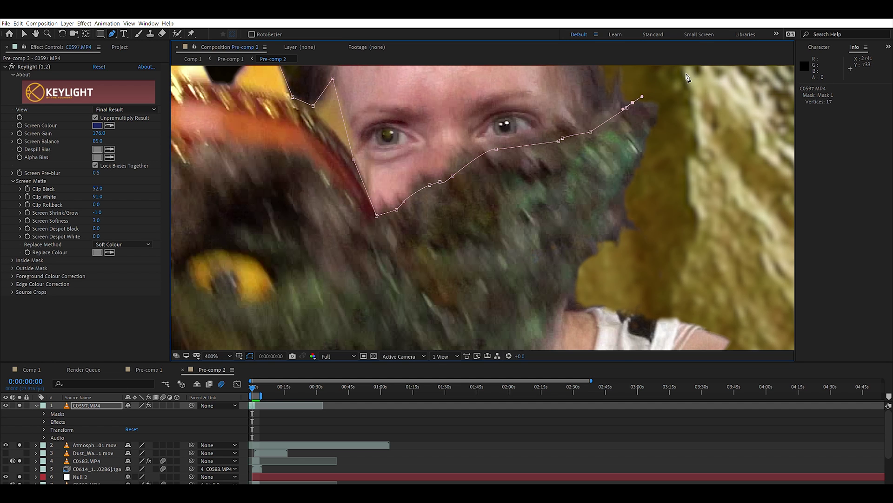
{"action": "scroll", "coordinate": [688, 77], "scroll_direction": "down", "scroll_amount": 1}
{"action": "left_click", "coordinate": [698, 153]}
{"action": "scroll", "coordinate": [675, 140], "scroll_direction": "down", "scroll_amount": 1}
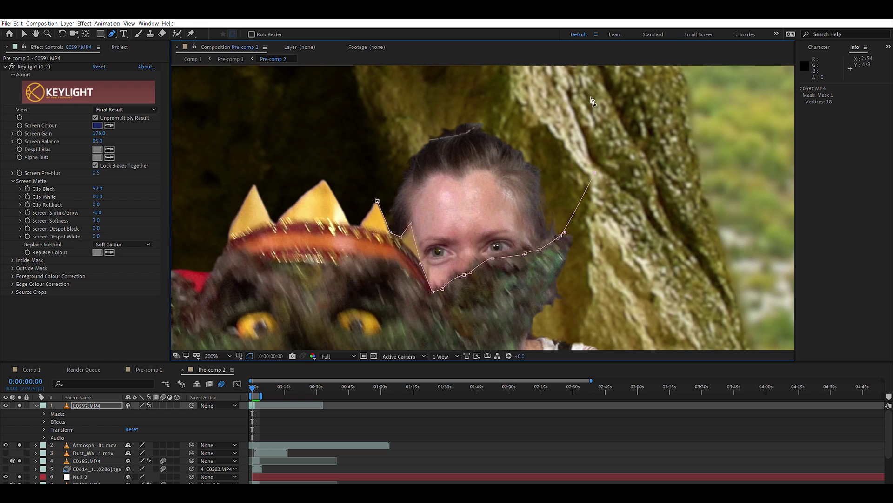
{"action": "left_click", "coordinate": [558, 111]}
{"action": "left_click_drag", "start_coordinate": [454, 96], "coordinate": [386, 112]}
{"action": "left_click_drag", "start_coordinate": [358, 142], "coordinate": [376, 193]}
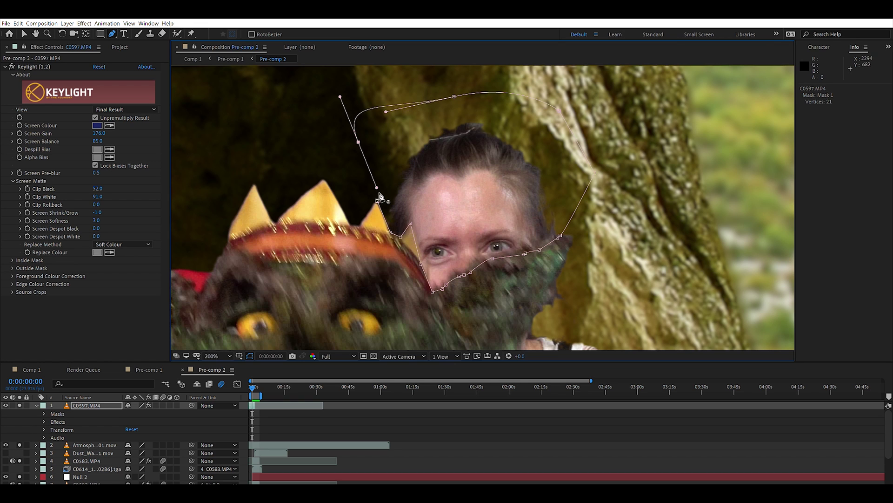
{"action": "left_click", "coordinate": [377, 200]}
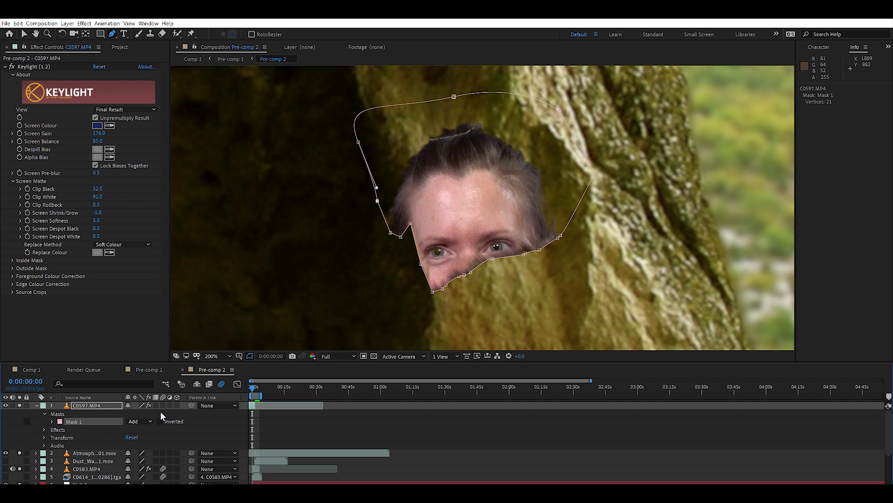
- Invert Mask 1, add a Mask Path keyframe at frame 0, and set its mode to None
{"action": "left_click", "coordinate": [160, 421]}
{"action": "left_click", "coordinate": [52, 421]}
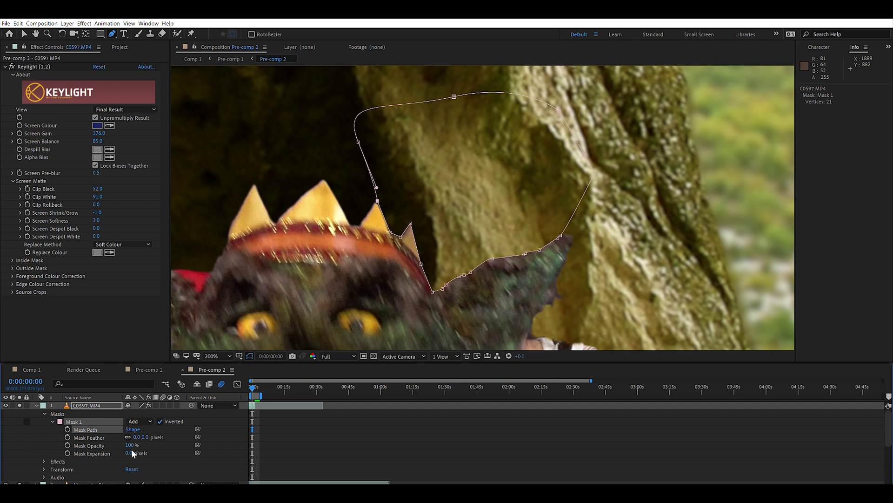
{"action": "left_click", "coordinate": [68, 429]}
{"action": "key", "text": "comma"}
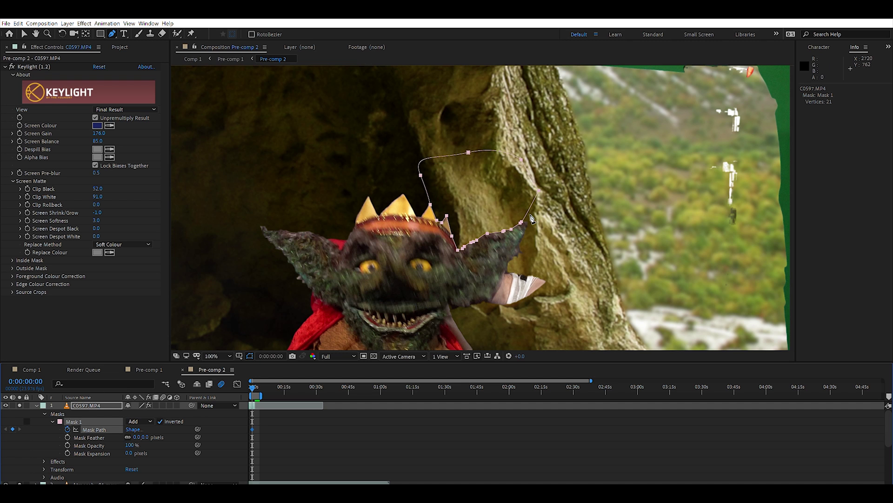
{"action": "left_click", "coordinate": [149, 421]}
{"action": "left_click", "coordinate": [161, 422]}
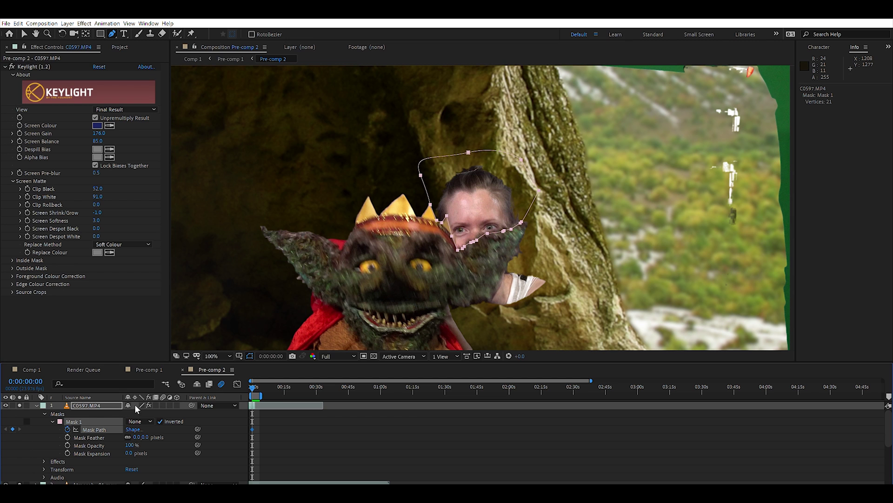
- End the work area at 0:00:01:10, park the playhead at 0:00:01:04, and view at 200%
{"action": "key", "text": "semicolon"}
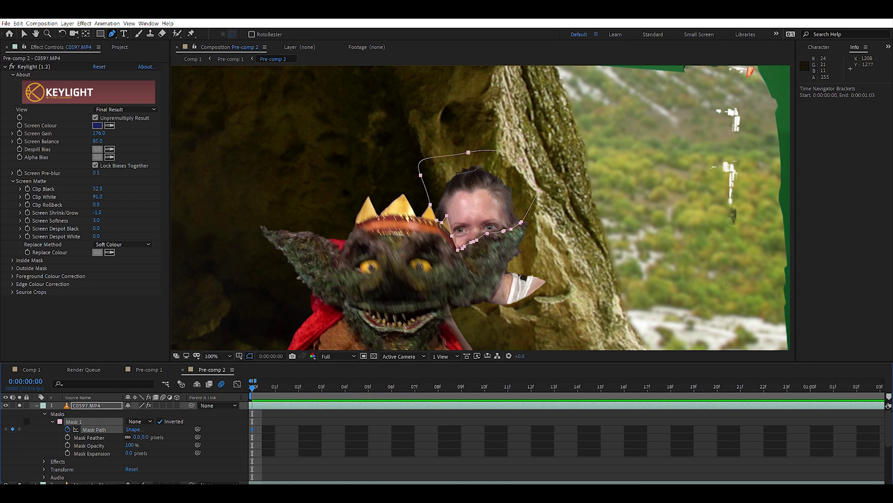
{"action": "key", "text": "semicolon"}
{"action": "key", "text": "semicolon"}
{"action": "key", "text": "semicolon"}
{"action": "key", "text": "semicolon"}
{"action": "key", "text": "semicolon"}
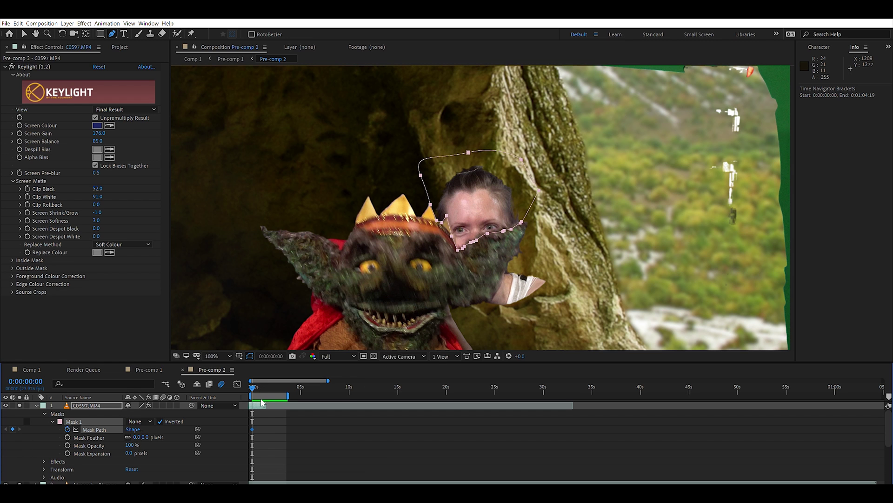
{"action": "left_click", "coordinate": [262, 403]}
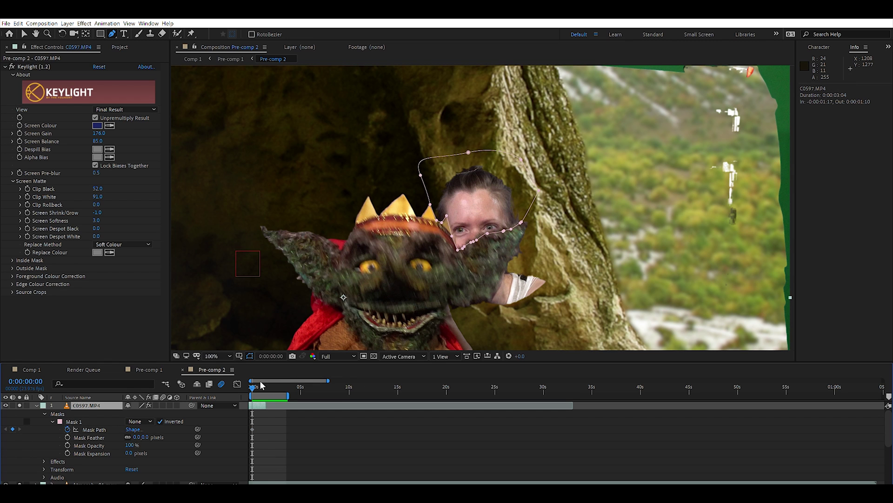
{"action": "left_click", "coordinate": [262, 385]}
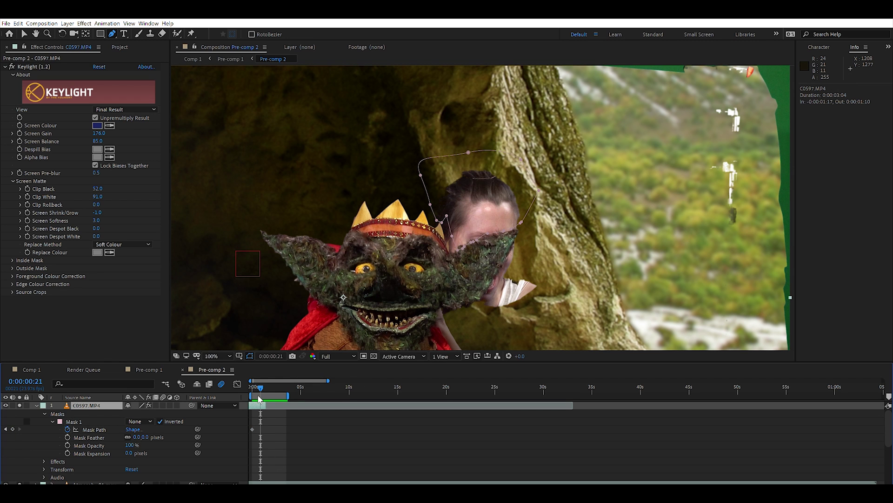
{"action": "left_click_drag", "start_coordinate": [287, 395], "coordinate": [268, 395]}
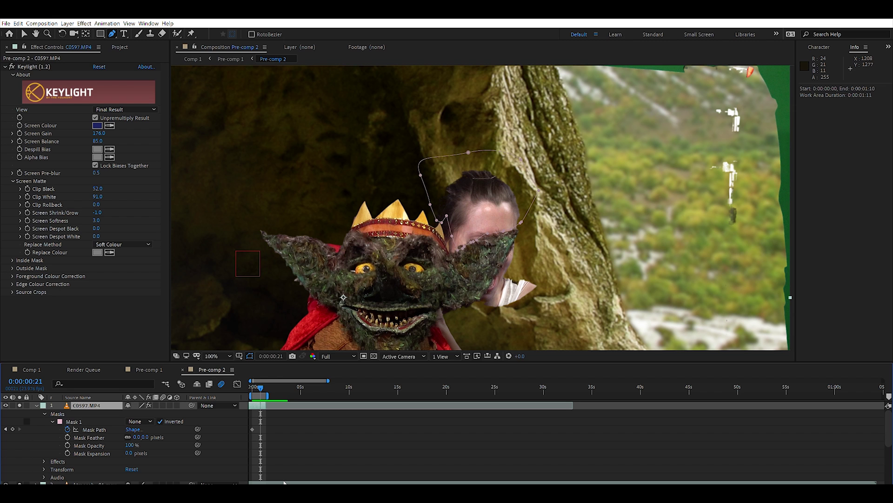
{"action": "left_click_drag", "start_coordinate": [283, 483], "coordinate": [281, 483]}
{"action": "left_click_drag", "start_coordinate": [266, 380], "coordinate": [269, 382]}
{"action": "key", "text": "period"}
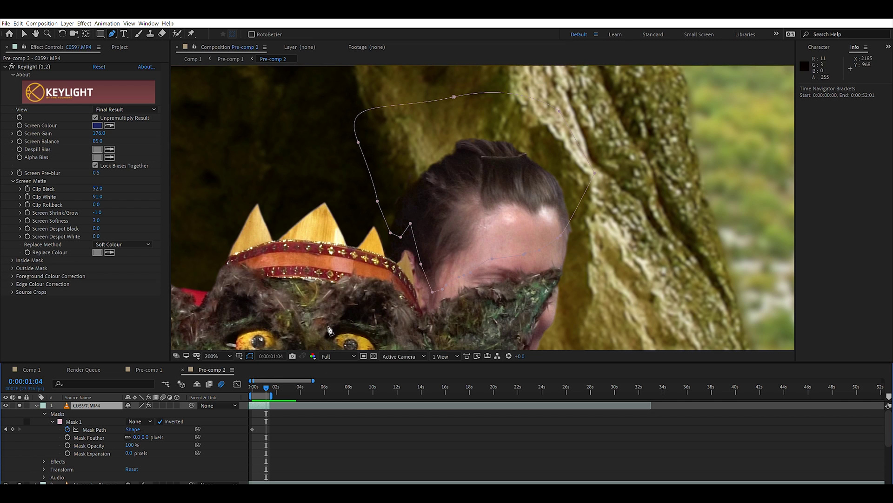
- Select Mask 1 and change its outline colour from green to red
{"action": "key", "text": "F2"}
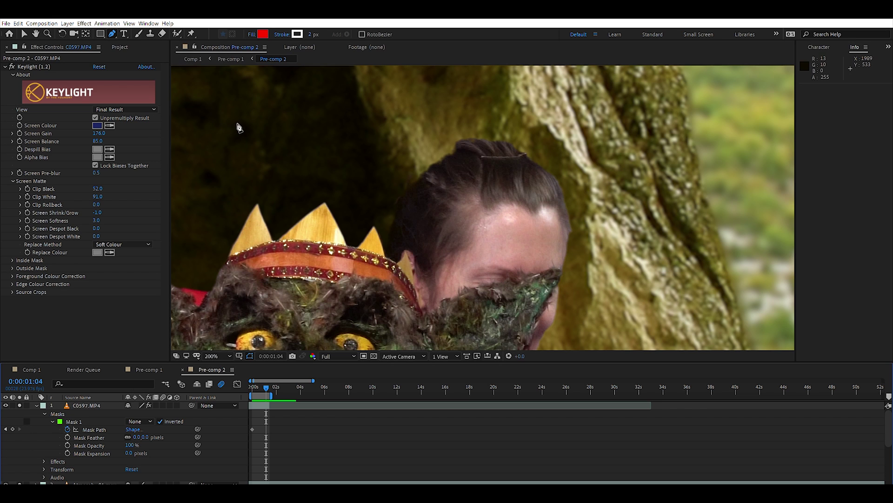
{"action": "left_click", "coordinate": [70, 413]}
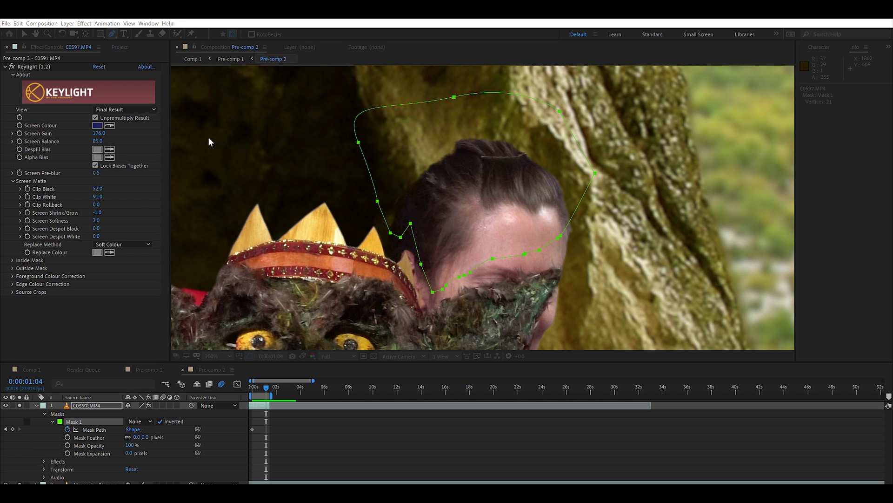
{"action": "key", "text": "Return"}
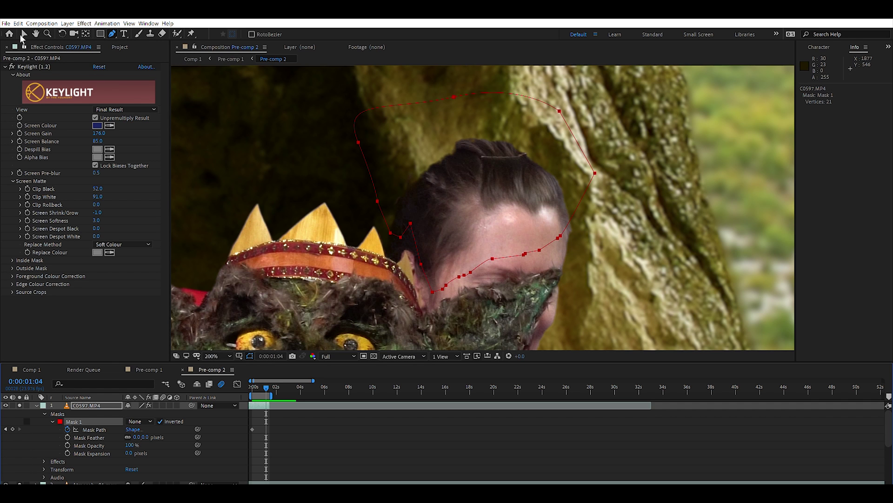
{"action": "left_click", "coordinate": [24, 34]}
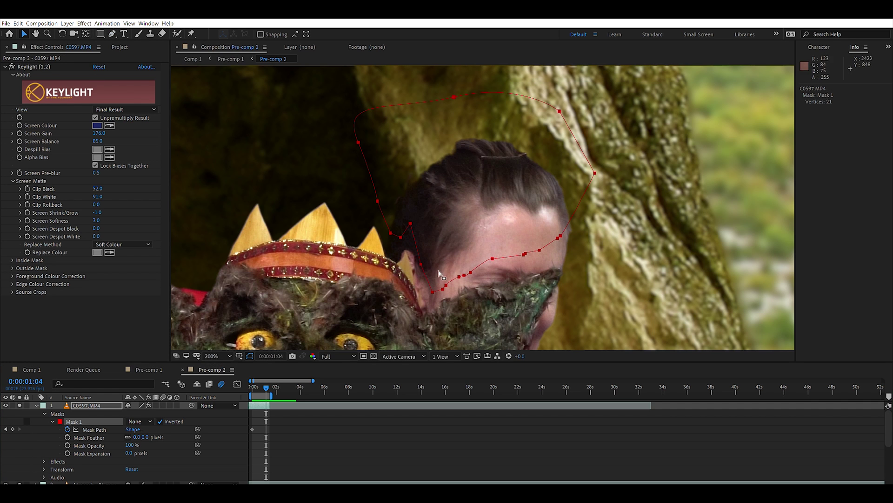
- Move the whole Mask 1 down over the head at 0:00:01:04 and nudge one vertex to the edge
{"action": "double_click", "coordinate": [433, 285]}
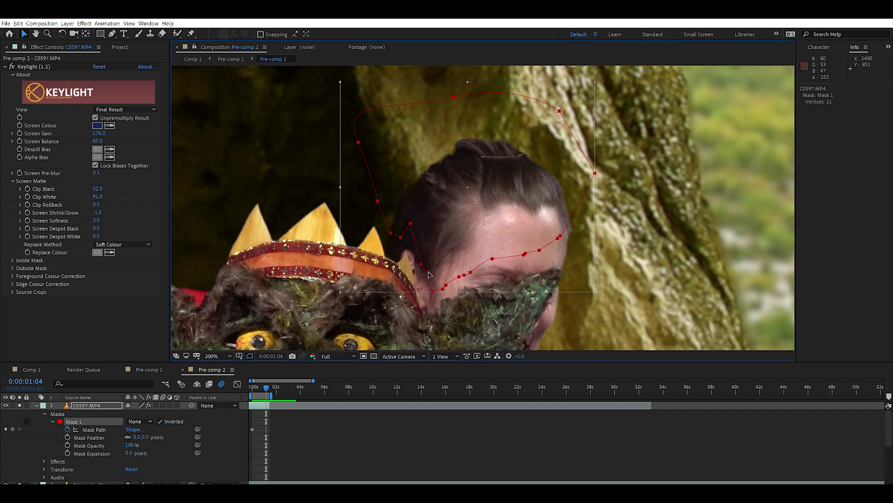
{"action": "left_click_drag", "start_coordinate": [434, 287], "coordinate": [426, 301]}
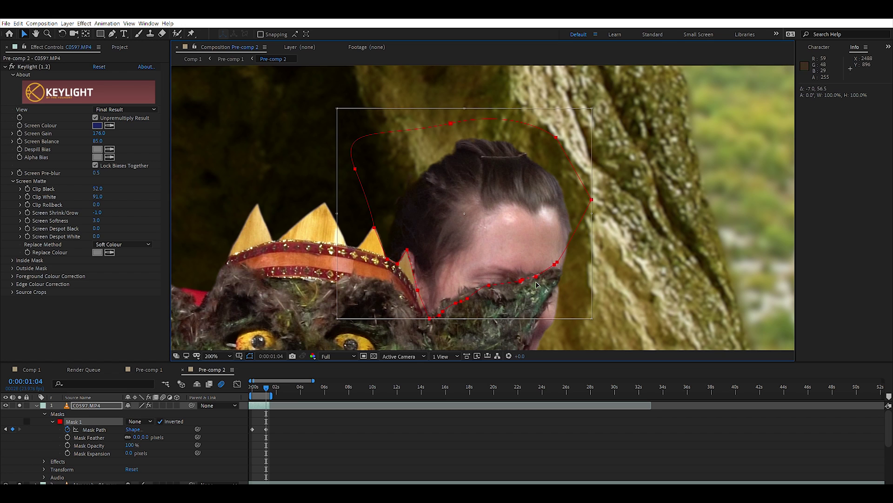
{"action": "key", "text": "Return"}
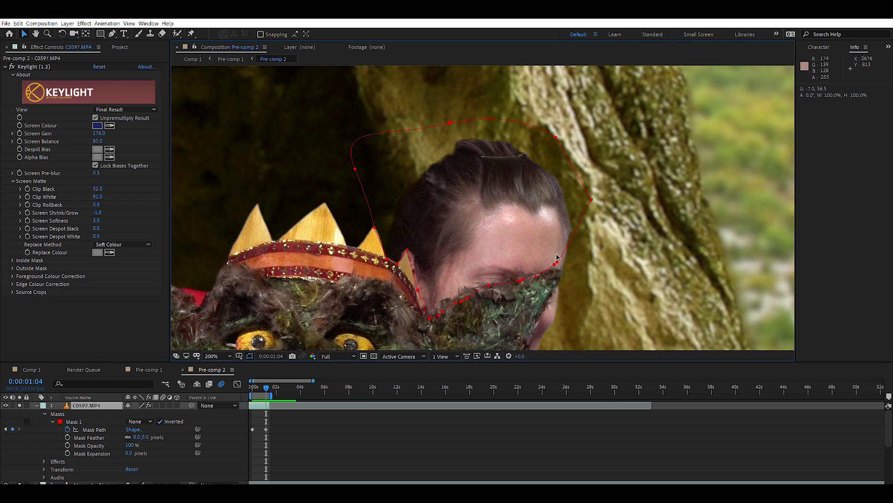
{"action": "mouse_move", "coordinate": [560, 255]}
{"action": "left_mouse_down"}
{"action": "mouse_move", "coordinate": [569, 265]}
{"action": "mouse_move", "coordinate": [558, 270]}
{"action": "left_mouse_up"}
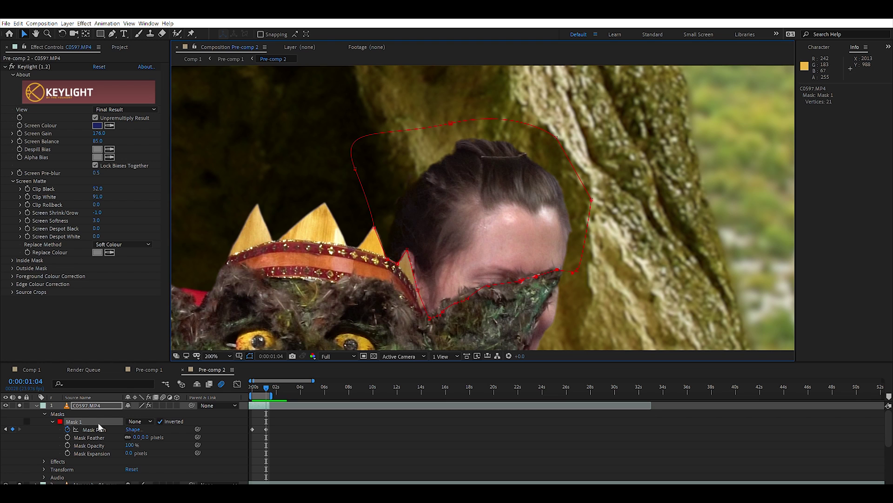
- Give Mask 1 a 3-pixel feather and scrub back to frame 16
{"action": "left_click", "coordinate": [137, 437]}
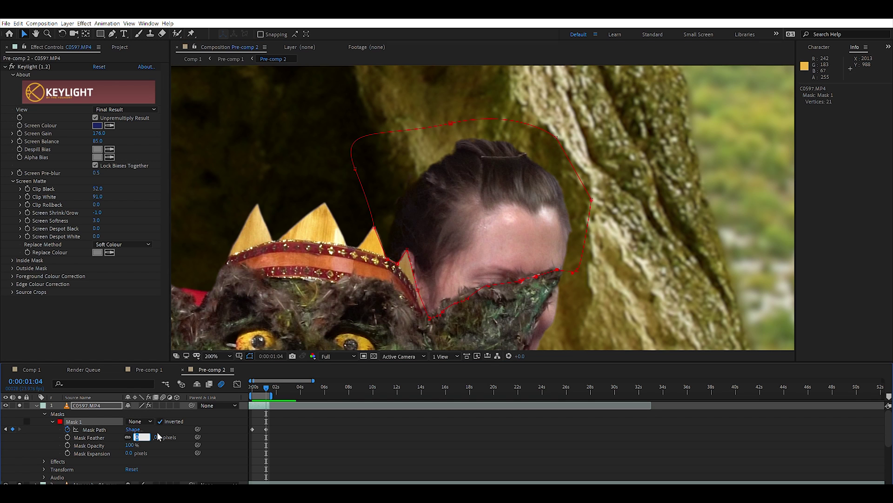
{"action": "key", "text": "Return"}
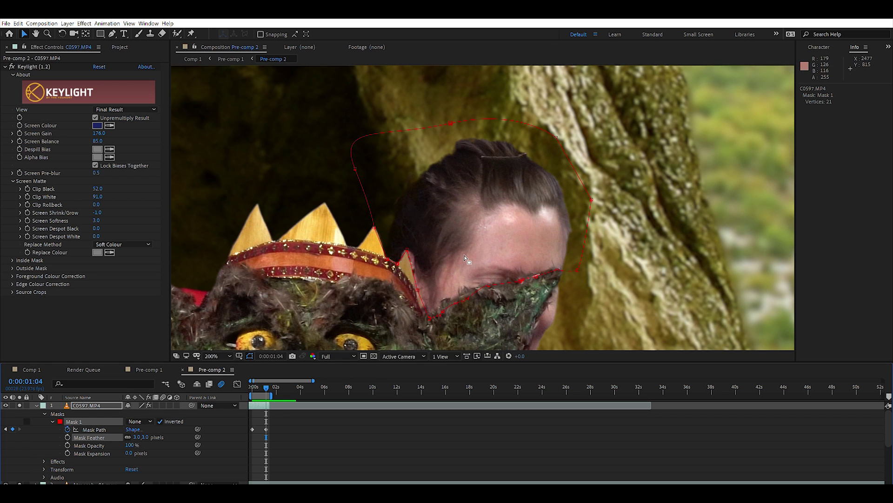
{"action": "left_click_drag", "start_coordinate": [258, 382], "coordinate": [260, 382]}
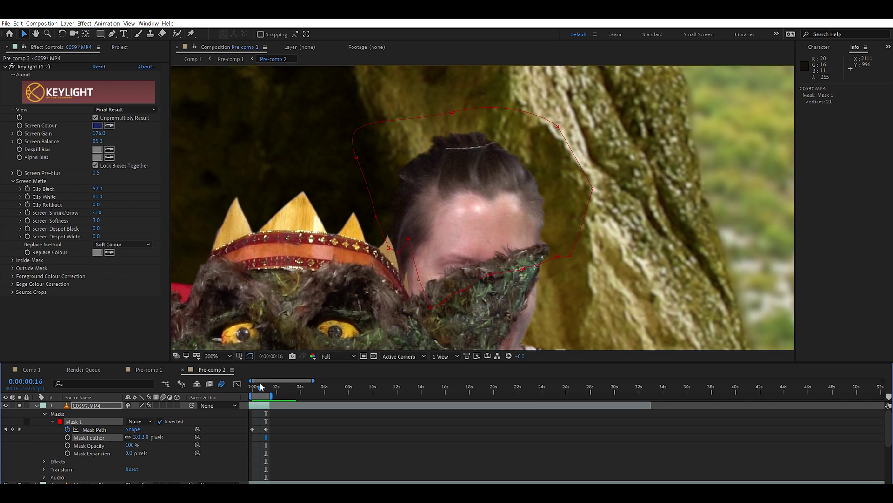
- At frame 16, shift the whole mask up-left onto the head
{"action": "double_click", "coordinate": [444, 300]}
{"action": "left_click_drag", "start_coordinate": [445, 292], "coordinate": [426, 282]}
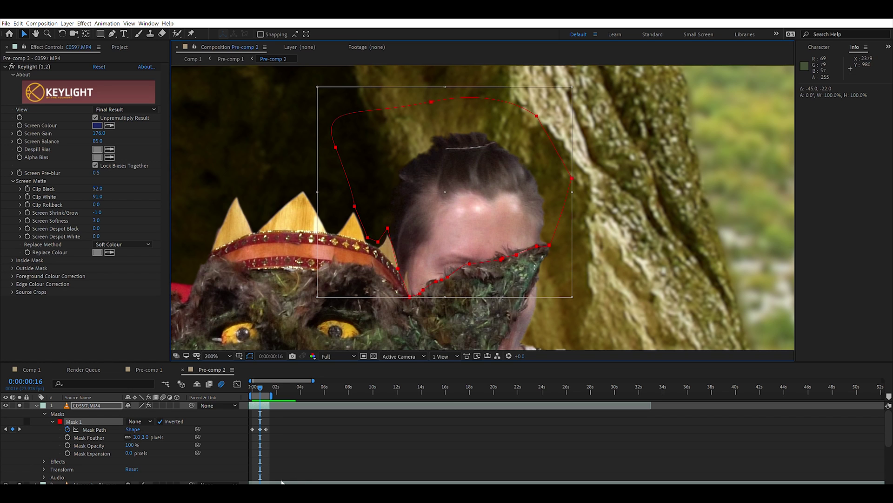
{"action": "key", "text": "semicolon"}
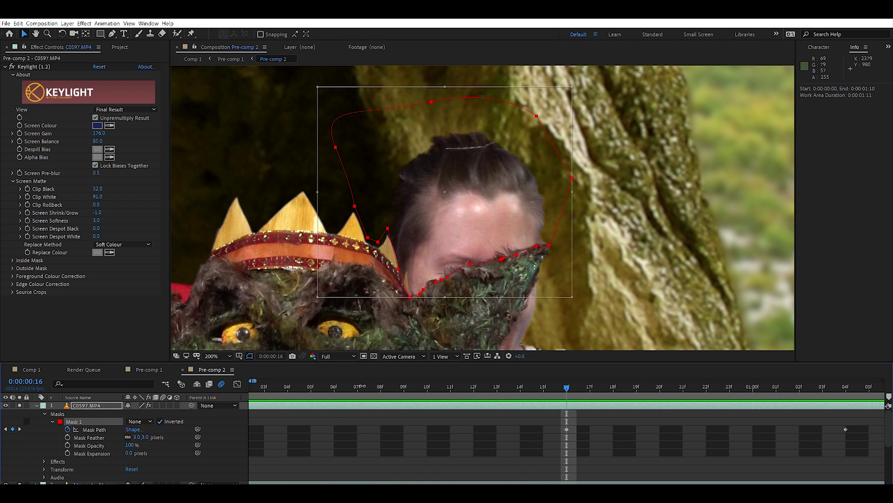
- At frame 5, move the mask left and down over the head and select its lower-right vertices
{"action": "left_click", "coordinate": [310, 386]}
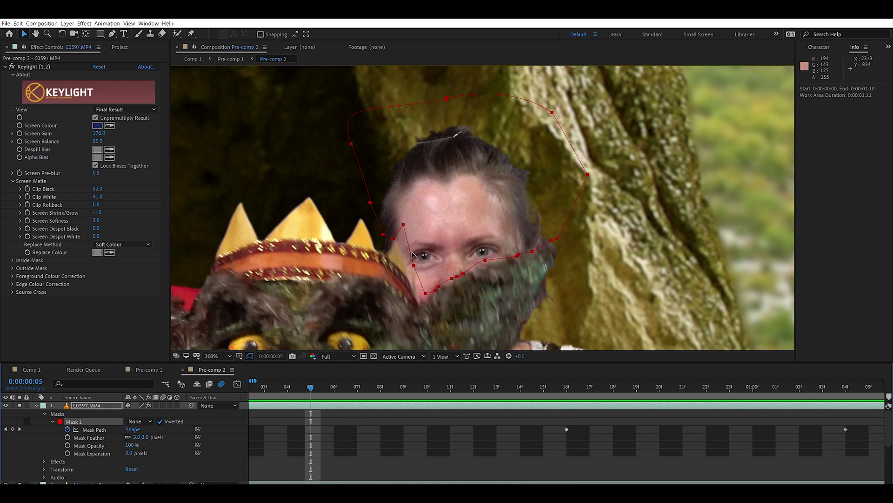
{"action": "double_click", "coordinate": [404, 221]}
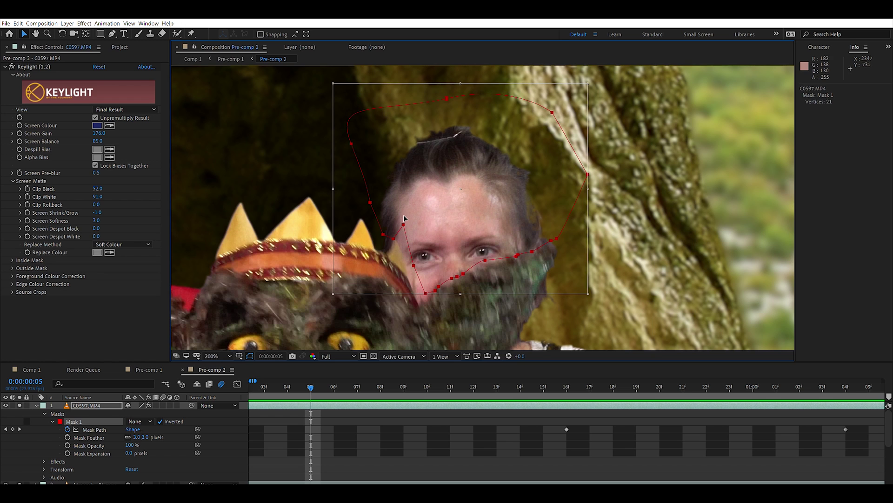
{"action": "left_click_drag", "start_coordinate": [404, 219], "coordinate": [396, 233]}
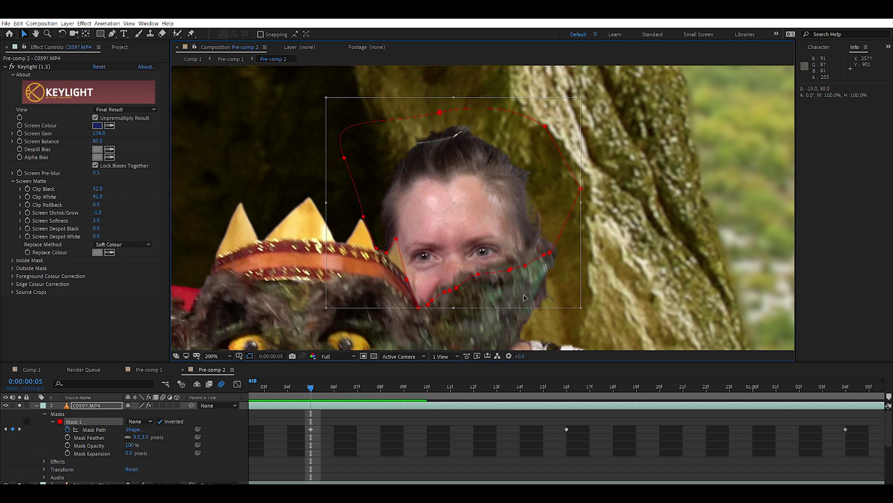
{"action": "key", "text": "Return"}
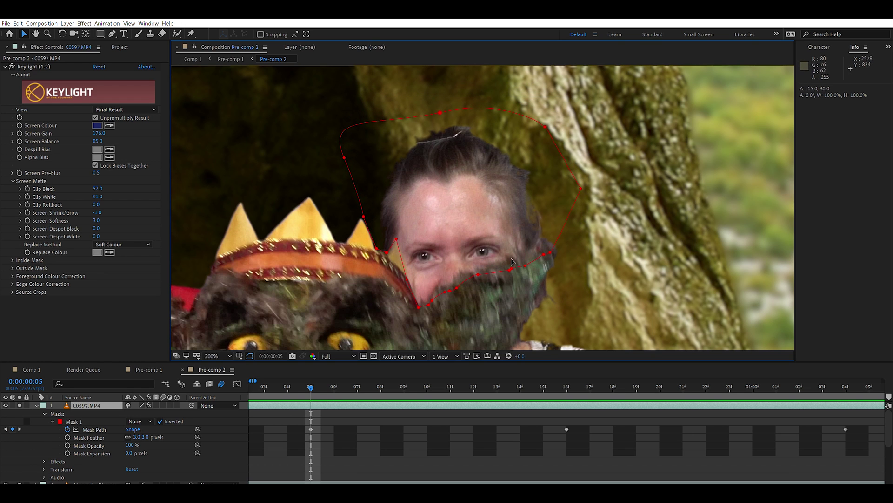
{"action": "left_click", "coordinate": [512, 262]}
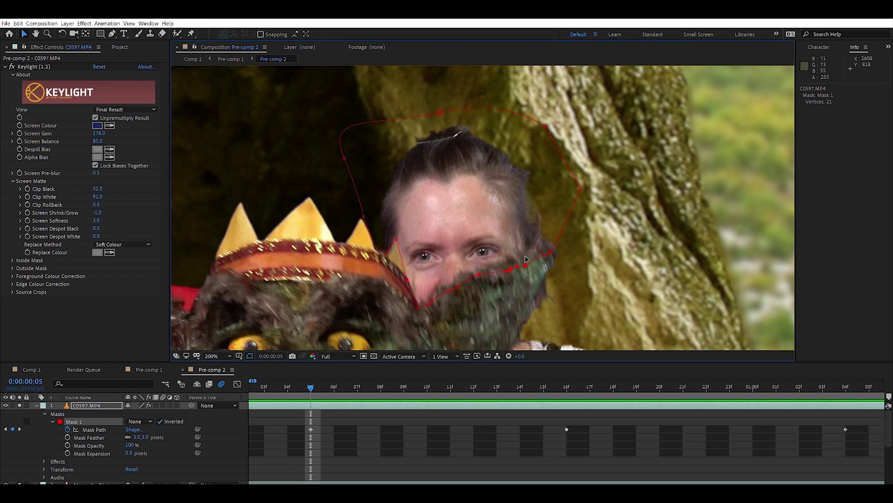
{"action": "left_click_drag", "start_coordinate": [566, 243], "coordinate": [545, 241]}
- At 0:00:01:00, change Mask 1's mode to Add
{"action": "scroll", "coordinate": [282, 482], "scroll_direction": "left", "scroll_amount": 3}
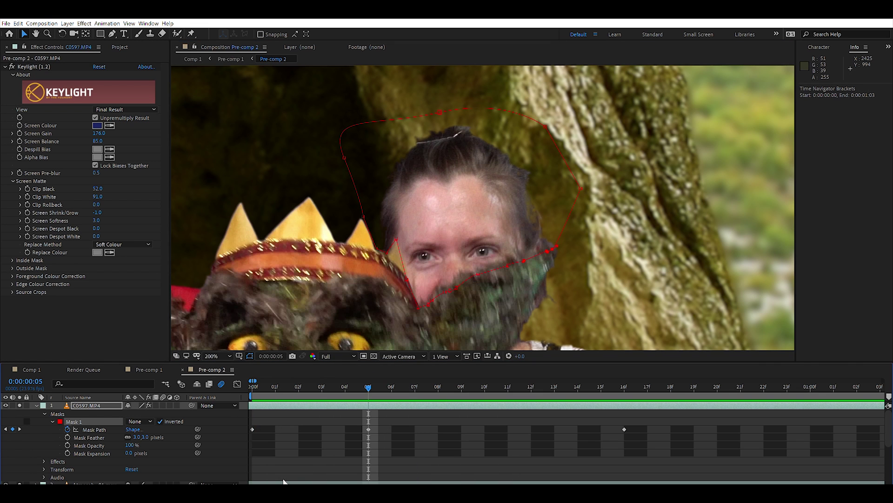
{"action": "left_click", "coordinate": [821, 373]}
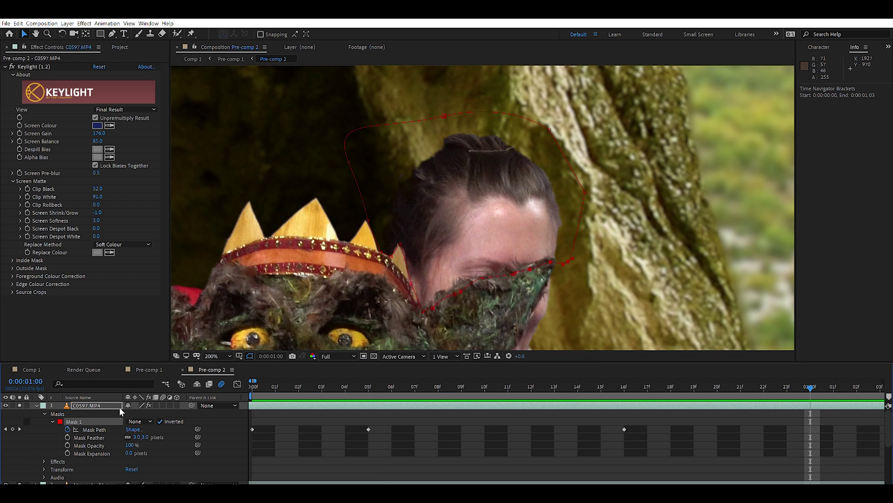
{"action": "left_click", "coordinate": [140, 421]}
{"action": "left_click", "coordinate": [142, 437]}
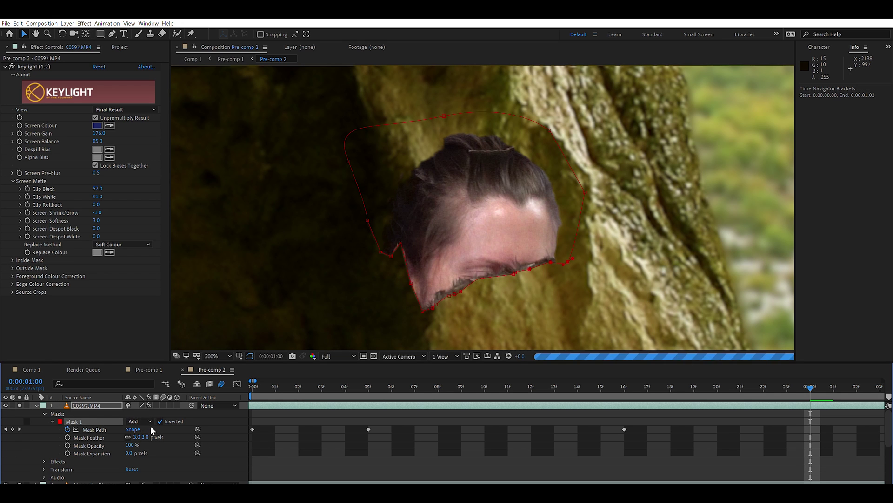
- Deselect the layer, zoom the viewer out to 50%, and return to the first frame
{"action": "scroll", "coordinate": [150, 425], "scroll_direction": "up", "scroll_amount": 1}
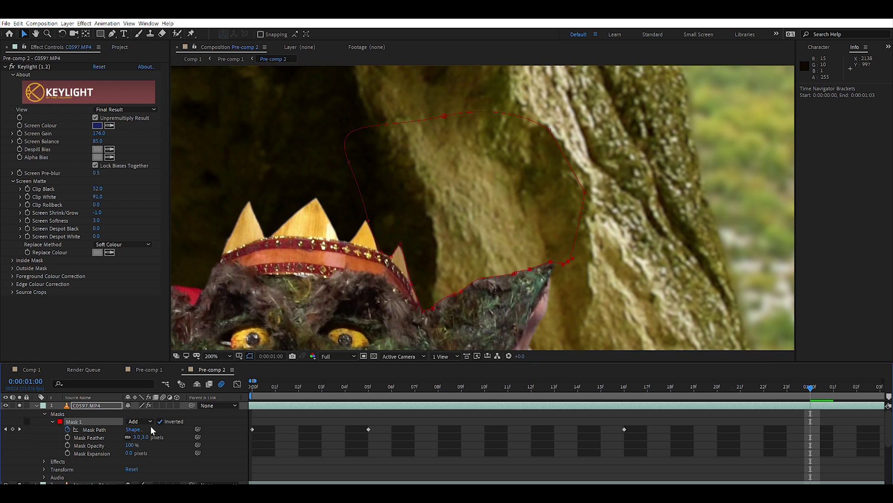
{"action": "left_click", "coordinate": [399, 418]}
{"action": "scroll", "coordinate": [468, 199], "scroll_direction": "down", "scroll_amount": 1}
{"action": "scroll", "coordinate": [468, 199], "scroll_direction": "down", "scroll_amount": 1}
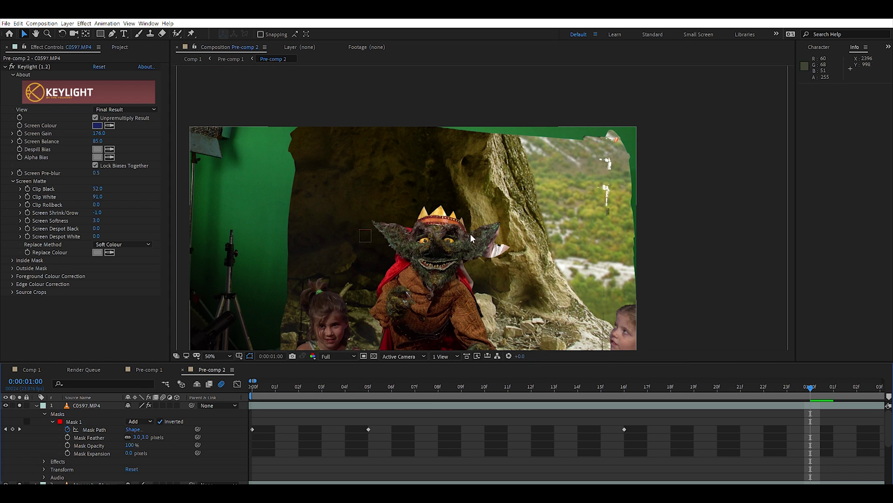
{"action": "key", "text": "Home"}
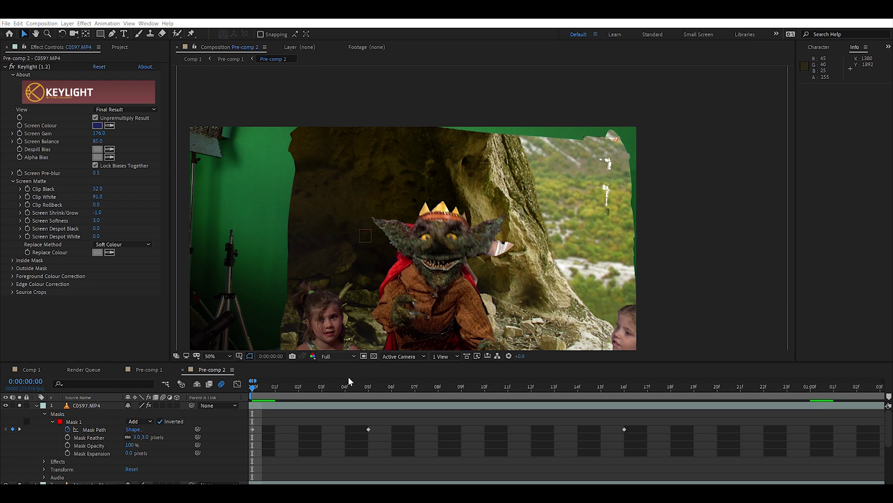
- Set the viewer to Half resolution, step a frame forward and back, and play the RAM preview
{"action": "key", "text": "ctrl+shift+j"}
{"action": "key", "text": "Page_Down"}
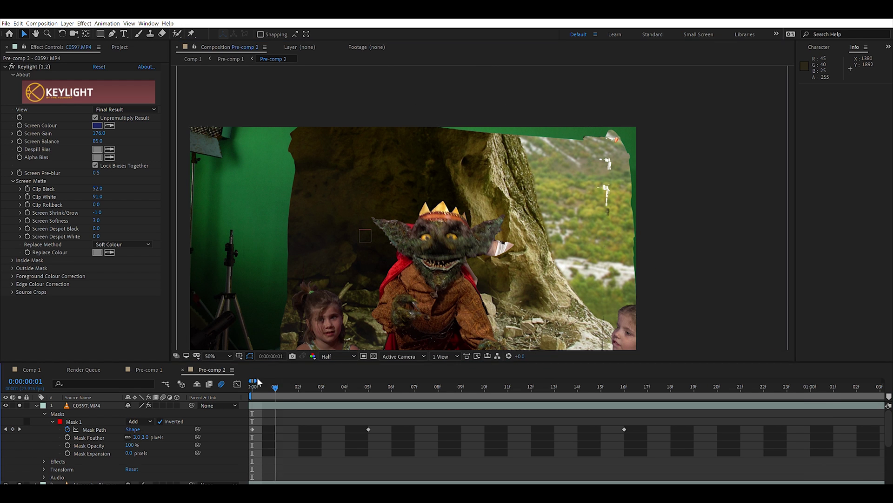
{"action": "key", "text": "Page_Up"}
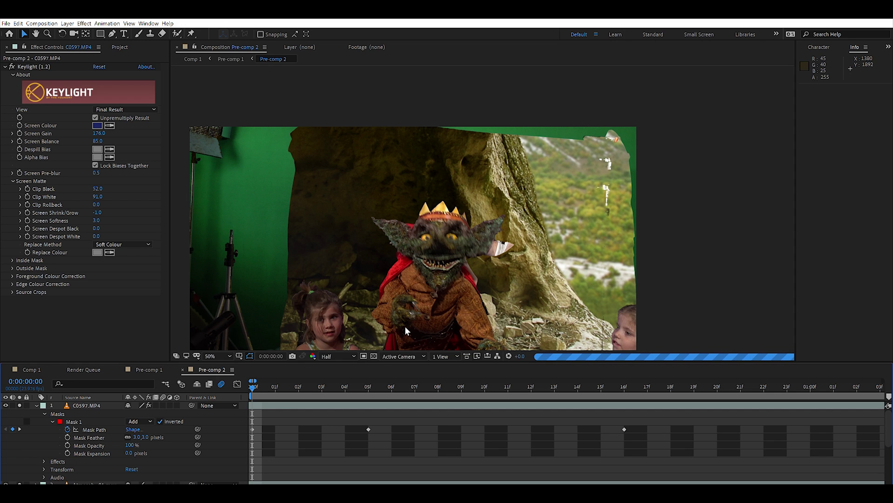
{"action": "key", "text": "space"}
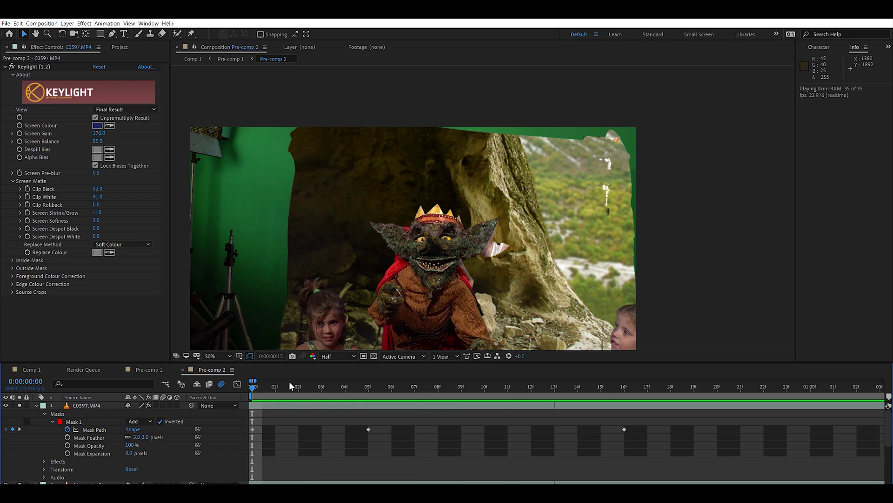
- Stop the preview, select the footage layer and start Mask 2 down the goblin's left edge
{"action": "key", "text": "space"}
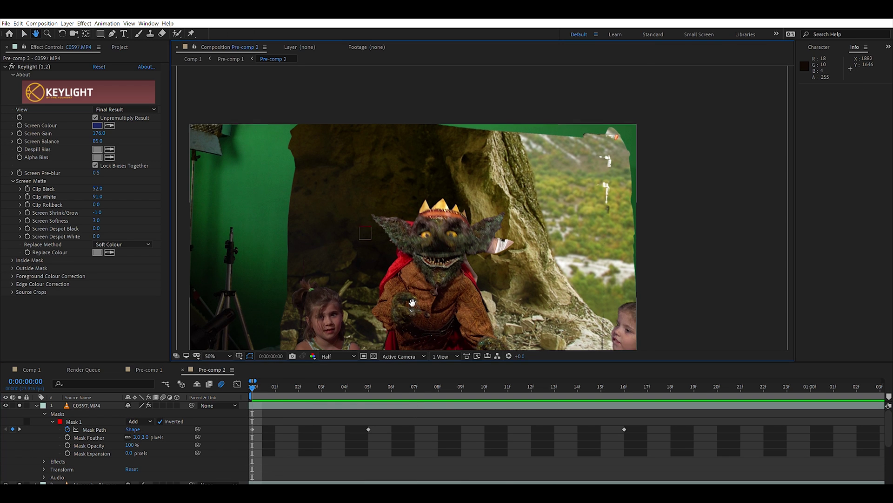
{"action": "left_click_drag", "start_coordinate": [412, 303], "coordinate": [427, 201]}
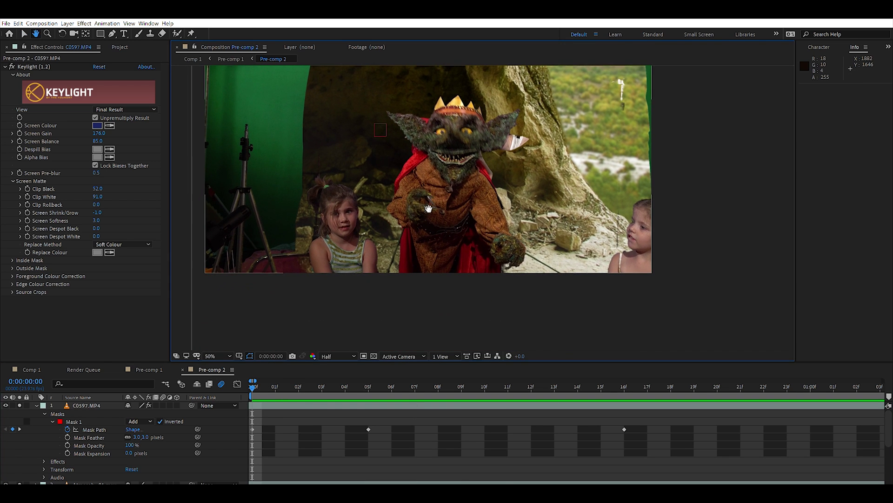
{"action": "left_click", "coordinate": [85, 404]}
{"action": "left_click", "coordinate": [112, 33]}
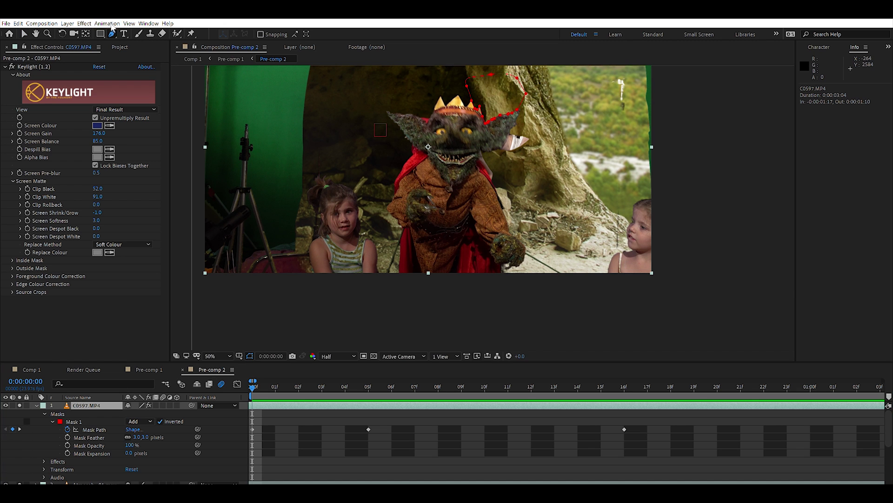
{"action": "key", "text": "slash"}
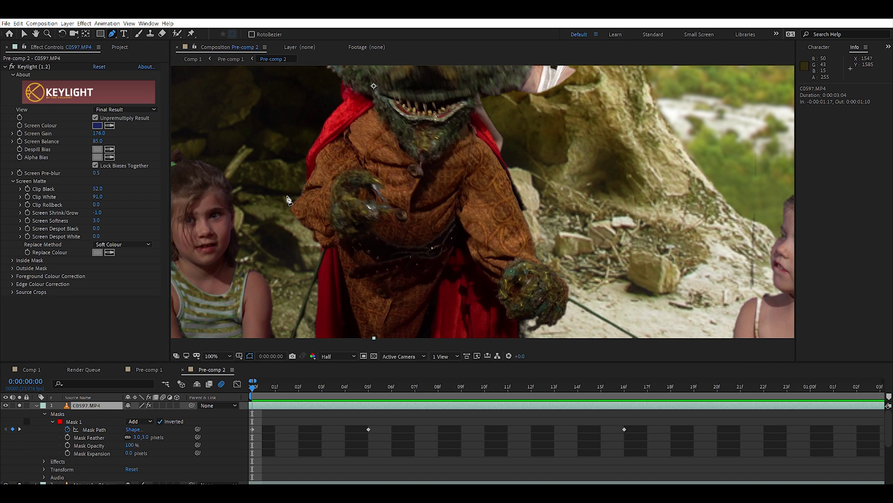
{"action": "left_click", "coordinate": [300, 229]}
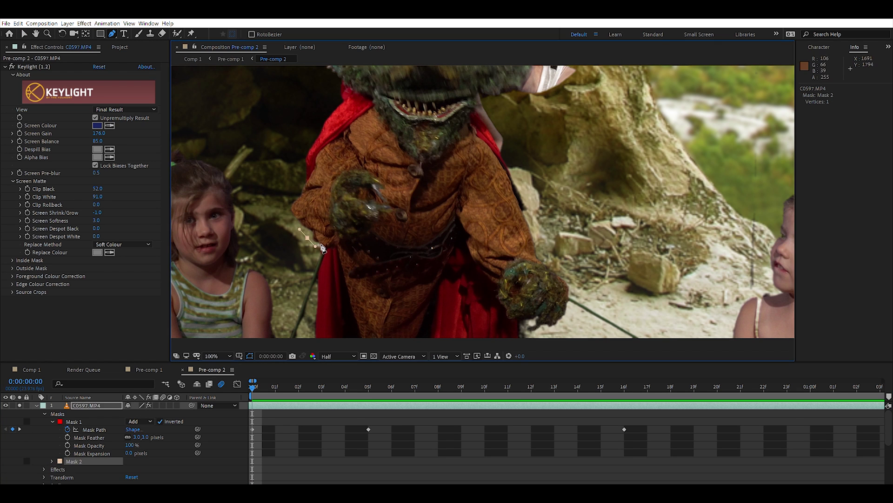
{"action": "left_click", "coordinate": [321, 252]}
{"action": "left_click", "coordinate": [318, 284]}
{"action": "left_click", "coordinate": [312, 331]}
- Extend Mask 2 around the lower-left and top-left outside the frame and close it along the goblin's side
{"action": "key", "text": "comma"}
{"action": "left_click", "coordinate": [394, 299]}
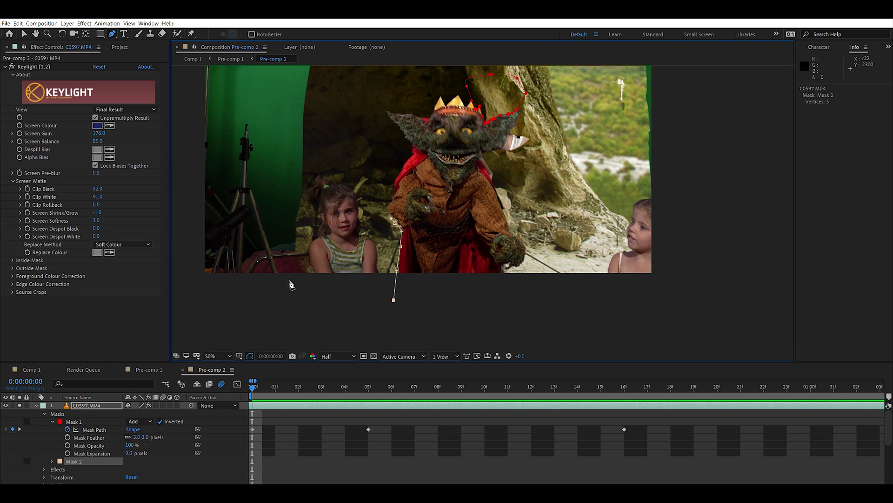
{"action": "left_click", "coordinate": [278, 292]}
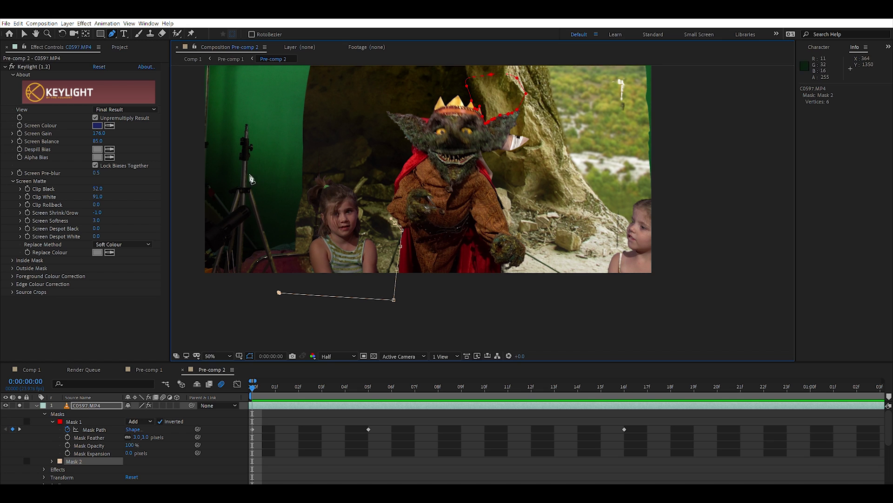
{"action": "key", "text": "comma"}
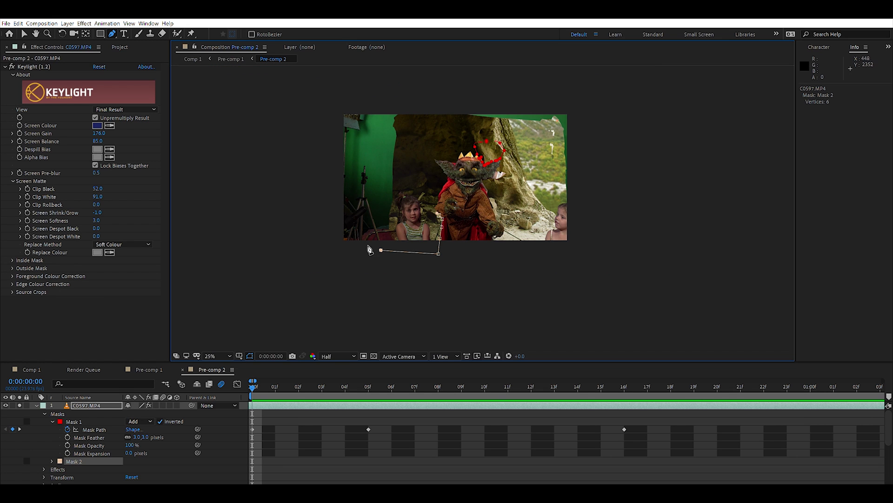
{"action": "left_click", "coordinate": [343, 250]}
{"action": "left_click", "coordinate": [315, 223]}
{"action": "left_click_drag", "start_coordinate": [327, 87], "coordinate": [357, 87]}
{"action": "left_click", "coordinate": [405, 83]}
{"action": "left_click", "coordinate": [407, 145]}
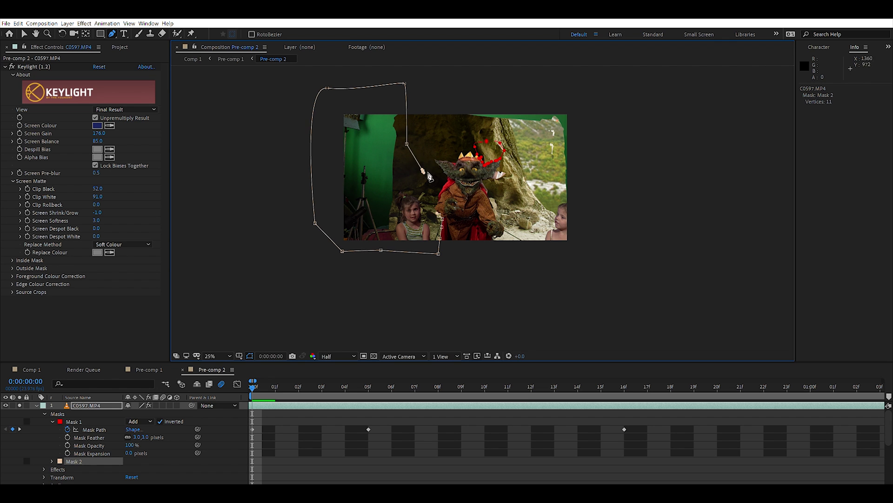
{"action": "left_click_drag", "start_coordinate": [423, 171], "coordinate": [431, 193]}
{"action": "key", "text": "period"}
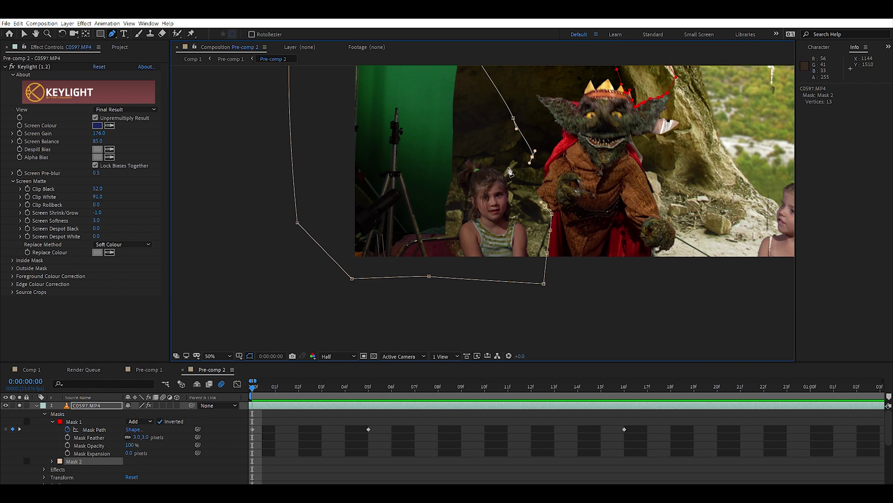
{"action": "scroll", "coordinate": [566, 160], "scroll_direction": "up", "scroll_amount": 4}
{"action": "scroll", "coordinate": [419, 187], "scroll_direction": "down", "scroll_amount": 2}
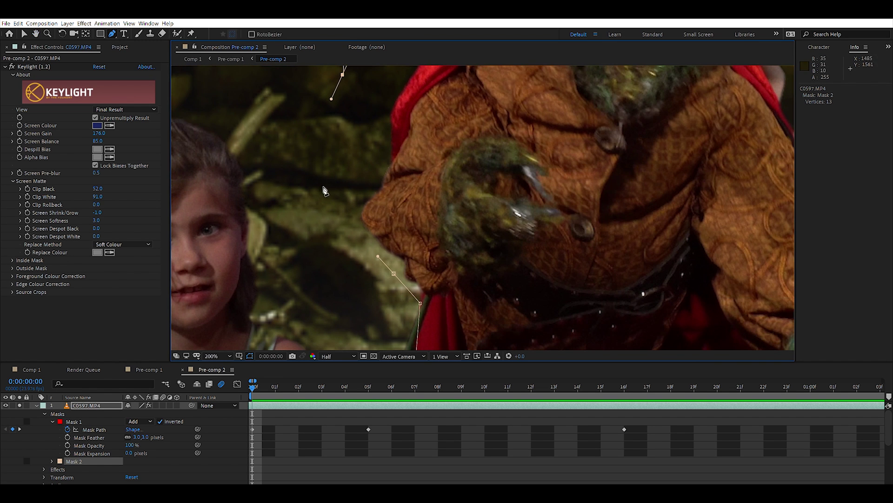
{"action": "left_click", "coordinate": [321, 197]}
{"action": "left_click", "coordinate": [336, 251]}
{"action": "left_click", "coordinate": [395, 270]}
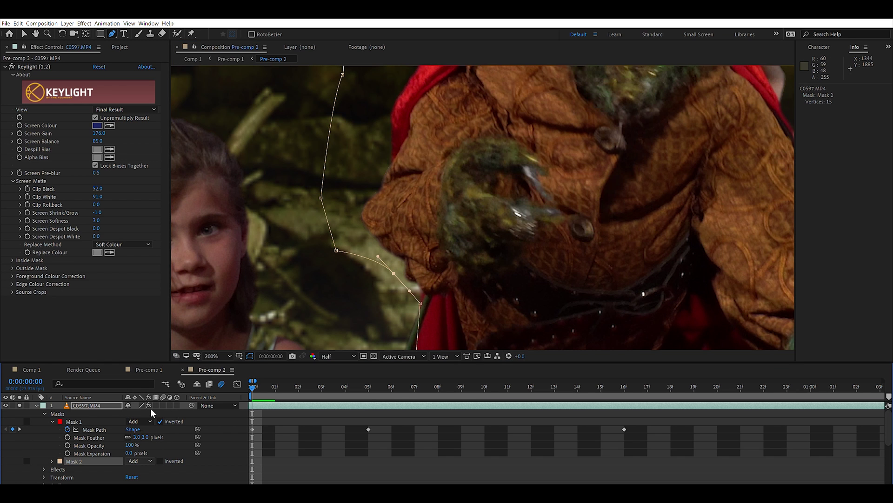
- Set Mask 2 to Subtract and enable its Mask Path keyframes
{"action": "left_click", "coordinate": [140, 461]}
{"action": "left_click", "coordinate": [140, 469]}
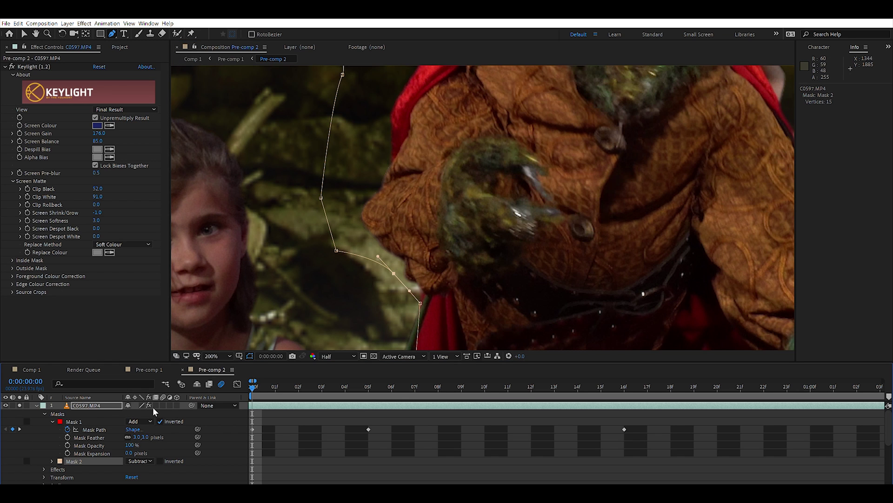
{"action": "left_click", "coordinate": [52, 460]}
{"action": "scroll", "coordinate": [59, 459], "scroll_direction": "down", "scroll_amount": 1}
{"action": "left_click", "coordinate": [67, 456]}
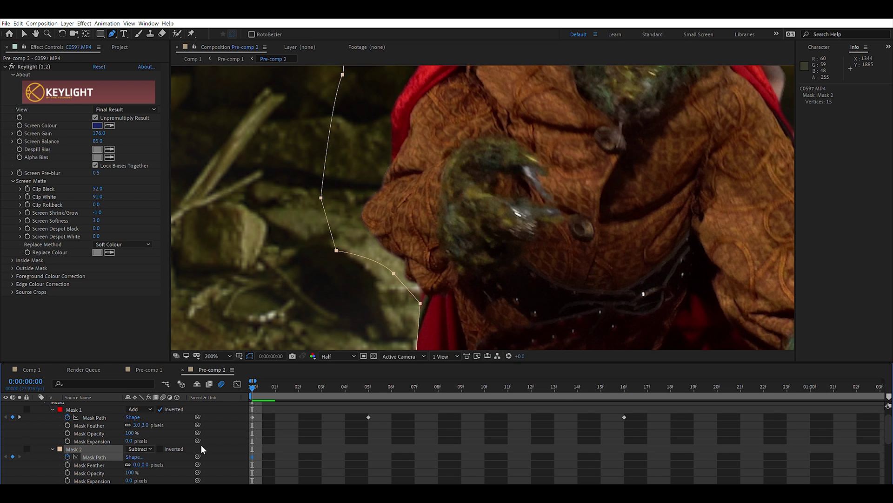
- At about 1 second, move Mask 2's vertices down and left to follow the goblin
{"action": "key", "text": "comma"}
{"action": "key", "text": "comma"}
{"action": "key", "text": "comma"}
{"action": "key", "text": "comma"}
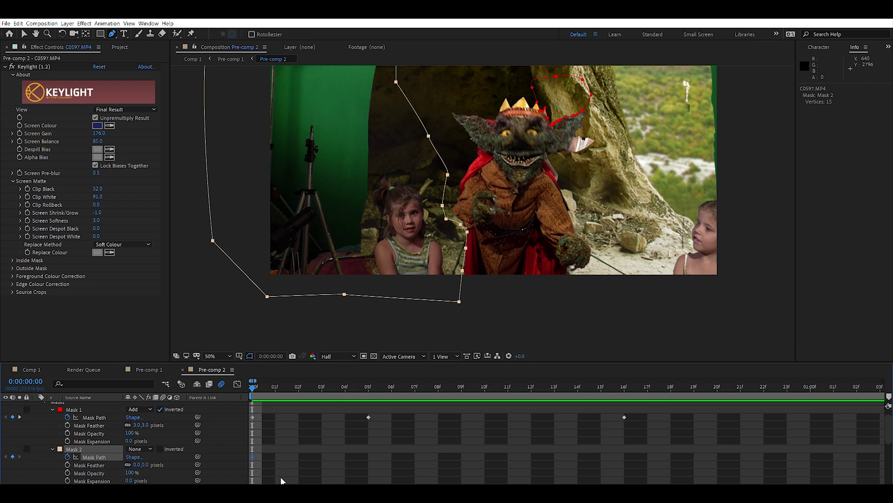
{"action": "key", "text": "minus"}
{"action": "key", "text": "minus"}
{"action": "key", "text": "minus"}
{"action": "key", "text": "minus"}
{"action": "key", "text": "minus"}
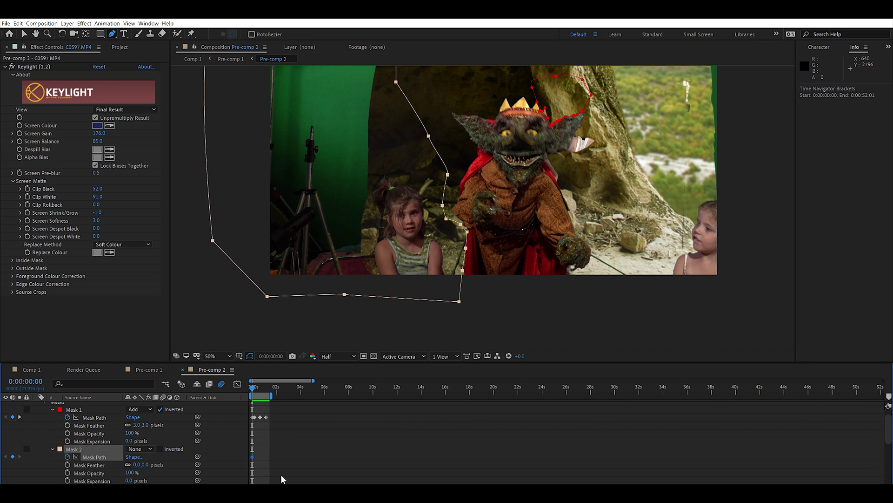
{"action": "key", "text": "semicolon"}
{"action": "key", "text": "semicolon"}
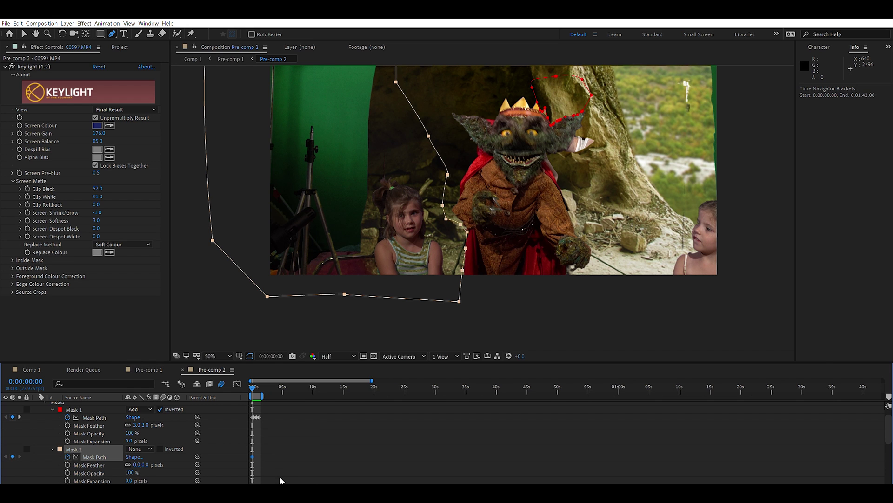
{"action": "key", "text": "equal"}
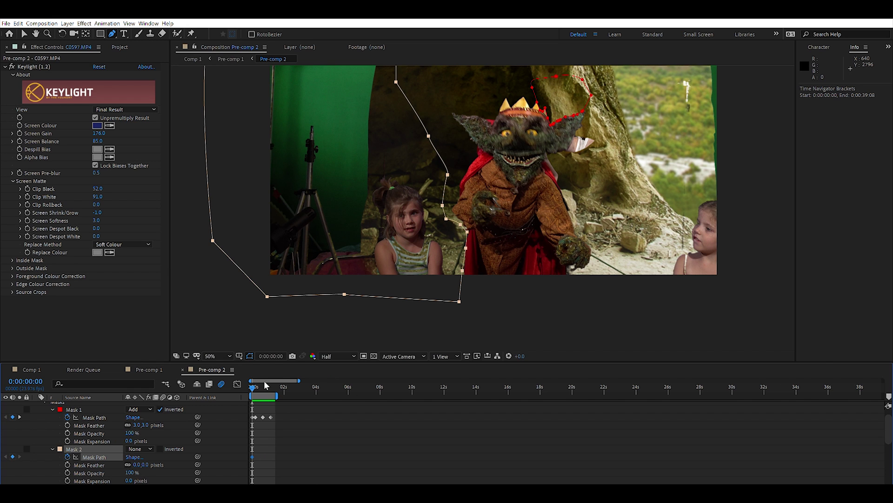
{"action": "left_click_drag", "start_coordinate": [270, 383], "coordinate": [274, 378]}
{"action": "key", "text": "period"}
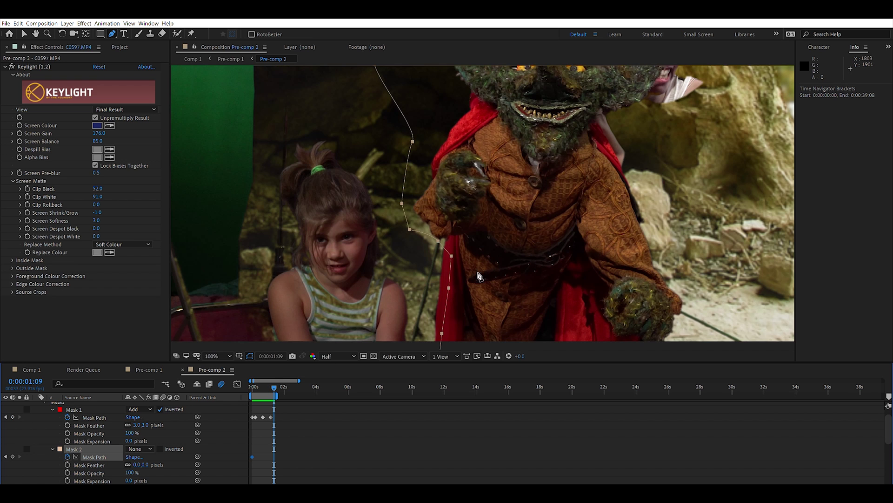
{"action": "left_click", "coordinate": [23, 33]}
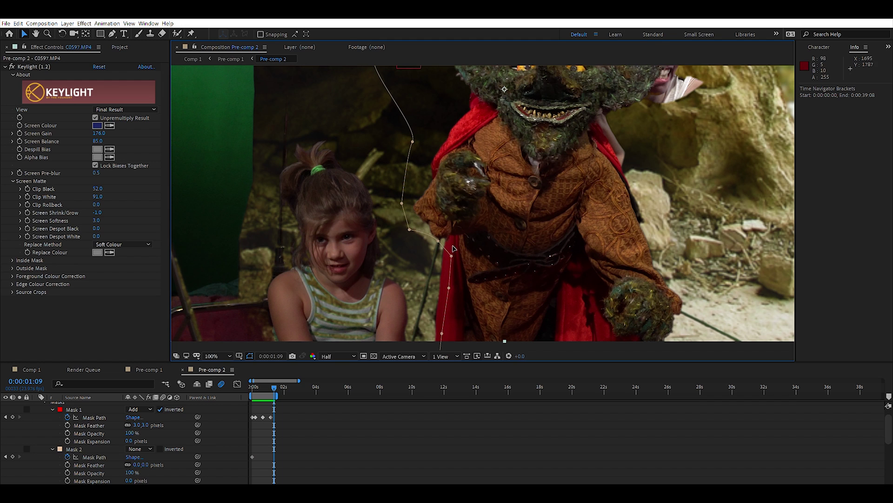
{"action": "left_click", "coordinate": [452, 255]}
{"action": "left_click_drag", "start_coordinate": [452, 256], "coordinate": [434, 295]}
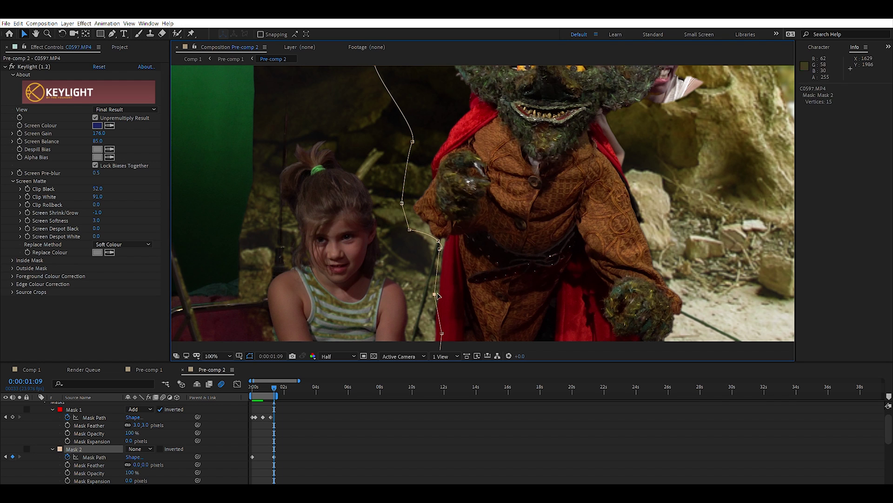
{"action": "left_click_drag", "start_coordinate": [442, 325], "coordinate": [427, 326]}
- At 0:00:00:19, adjust Mask 2's points to hug the goblin's cape
{"action": "left_click", "coordinate": [265, 378]}
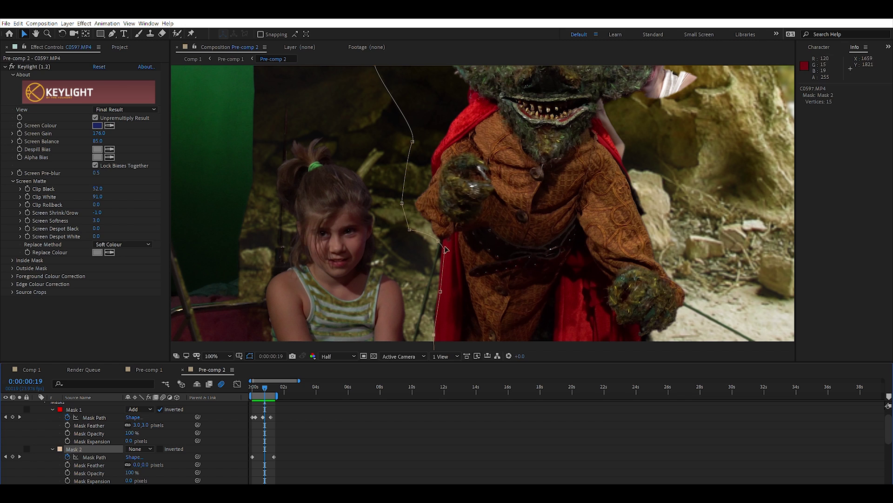
{"action": "left_click_drag", "start_coordinate": [444, 252], "coordinate": [445, 250]}
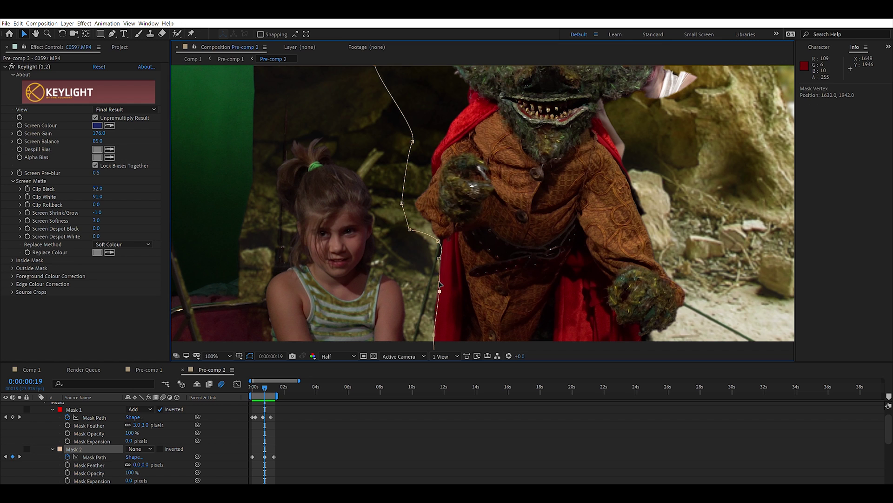
{"action": "left_click_drag", "start_coordinate": [441, 291], "coordinate": [469, 215]}
{"action": "key", "text": "h"}
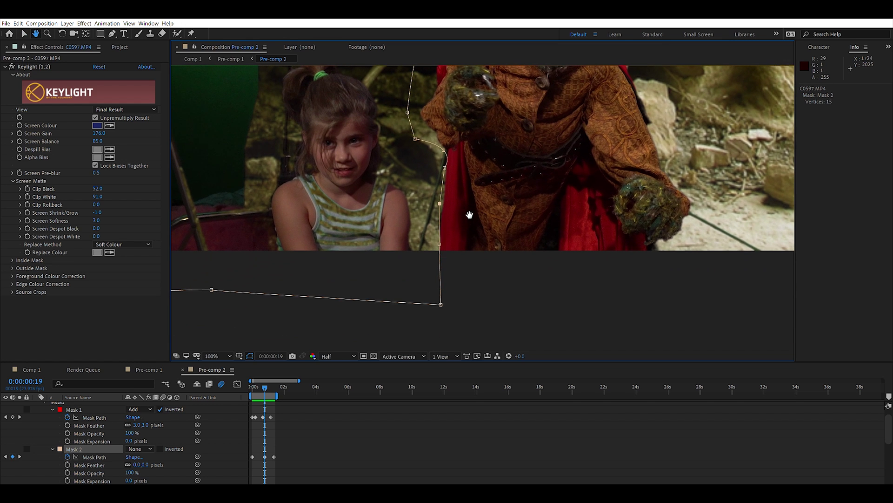
{"action": "key", "text": "v"}
{"action": "left_click", "coordinate": [437, 246]}
{"action": "left_click_drag", "start_coordinate": [432, 245], "coordinate": [428, 261]}
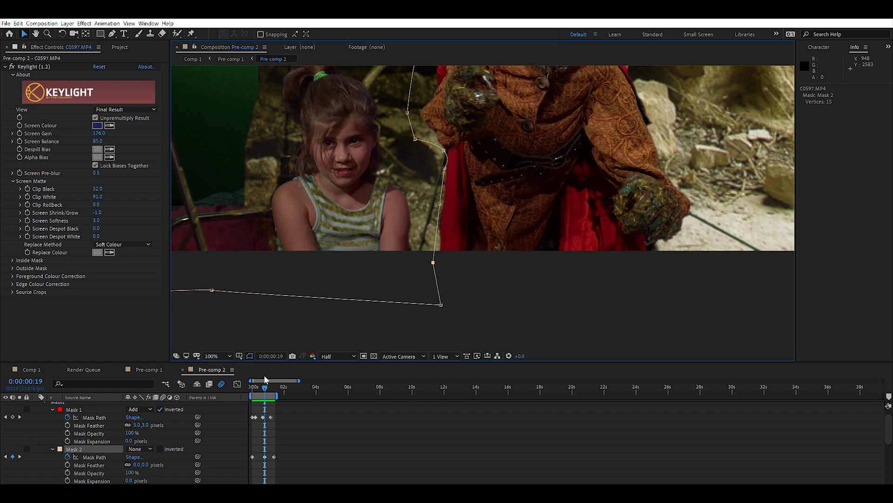
- Check frame 0:00:00:09, then reshape Mask 2 at 0:00:01:02 and keep it subtracting the girl
{"action": "left_click_drag", "start_coordinate": [264, 375], "coordinate": [258, 381]}
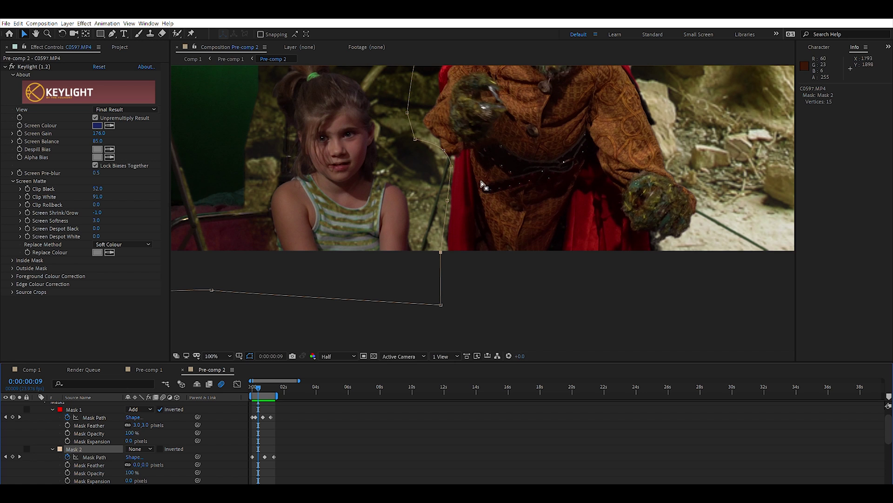
{"action": "key", "text": "h"}
{"action": "left_click_drag", "start_coordinate": [482, 184], "coordinate": [484, 156]}
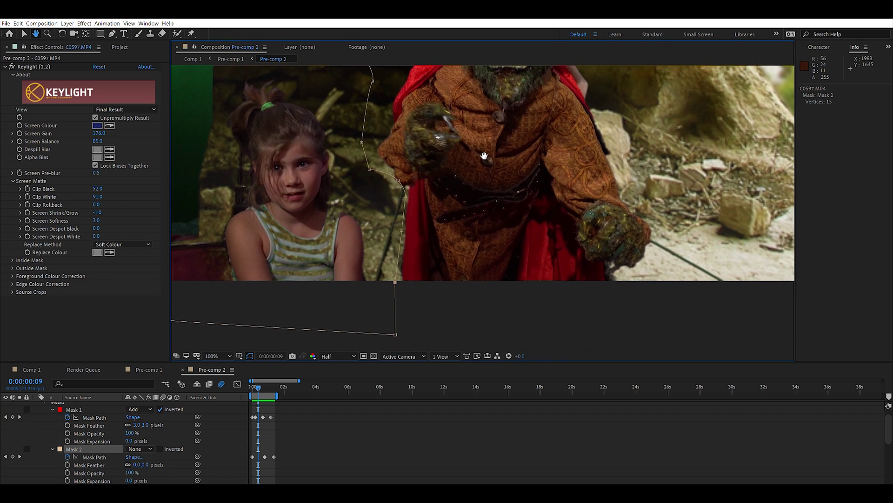
{"action": "key", "text": "v"}
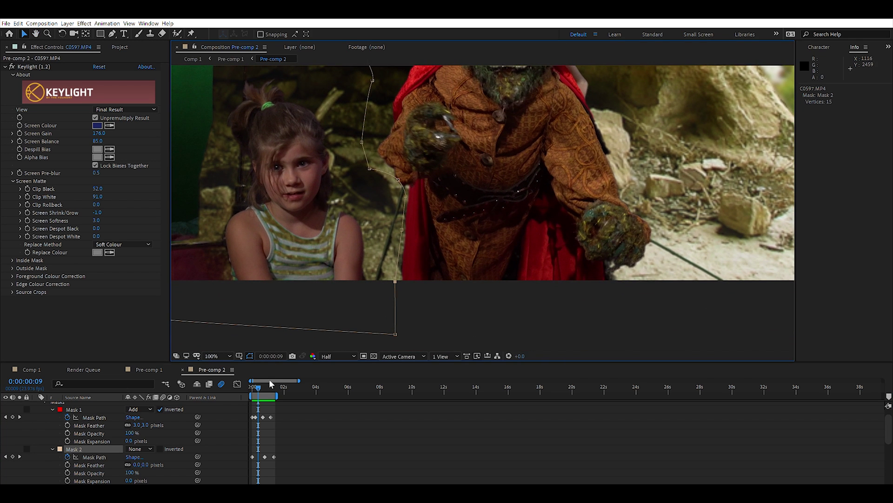
{"action": "left_click_drag", "start_coordinate": [269, 381], "coordinate": [269, 384]}
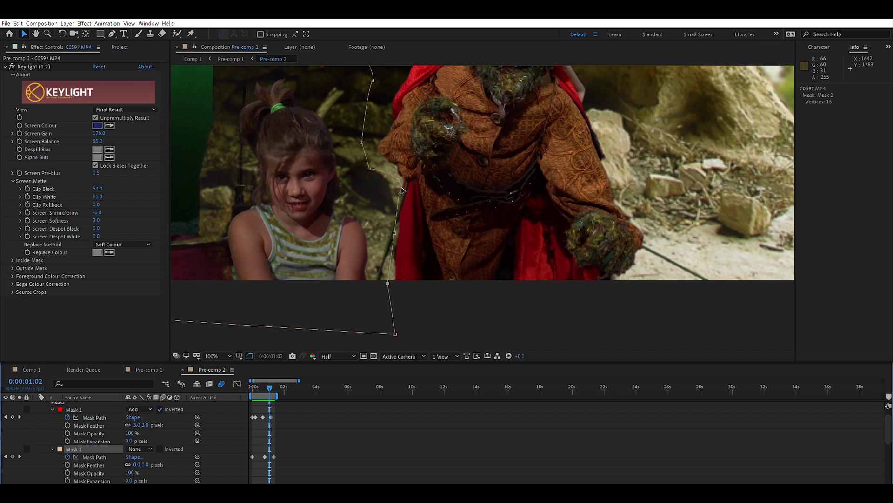
{"action": "left_click_drag", "start_coordinate": [400, 191], "coordinate": [406, 188]}
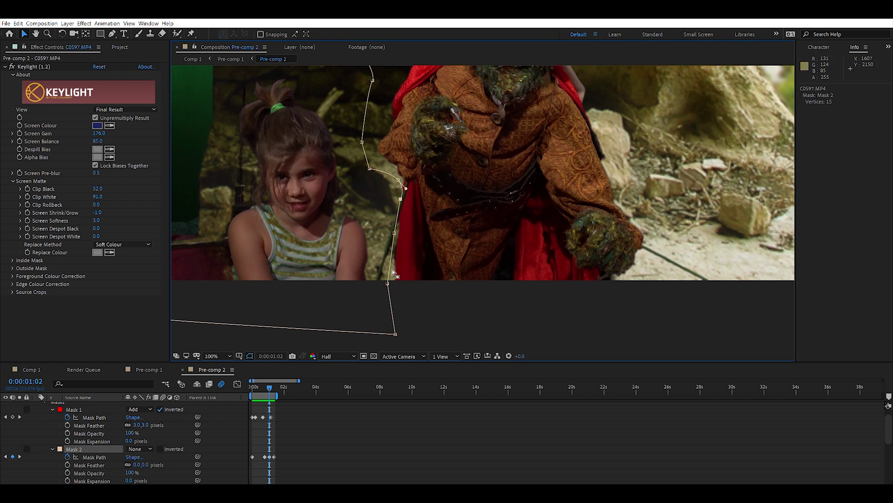
{"action": "left_click_drag", "start_coordinate": [388, 283], "coordinate": [393, 287]}
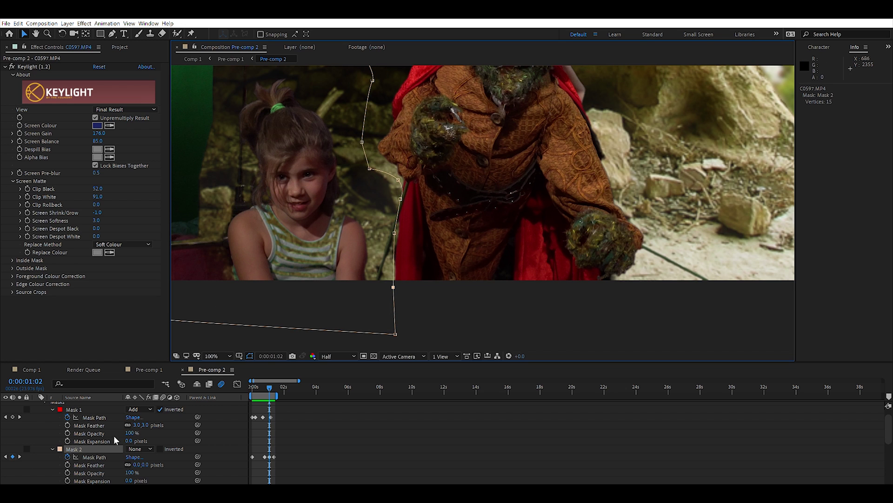
{"action": "left_click", "coordinate": [152, 396]}
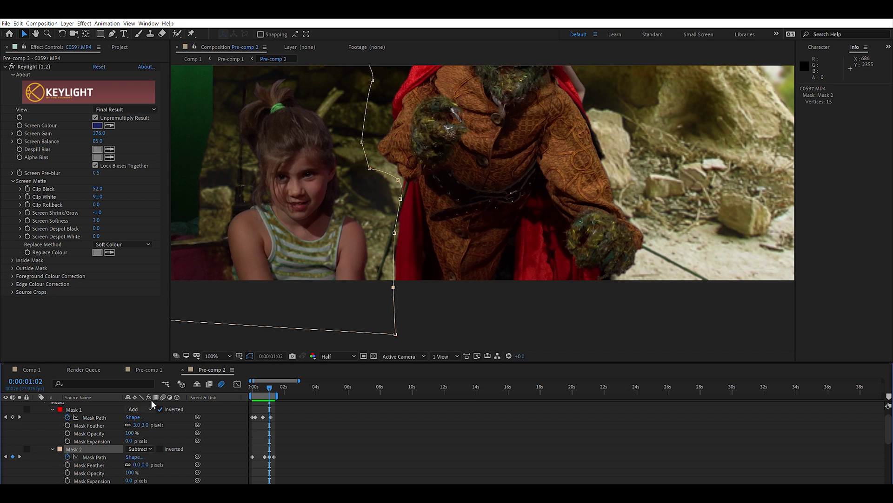
{"action": "scroll", "coordinate": [437, 245], "scroll_direction": "down", "scroll_amount": 2}
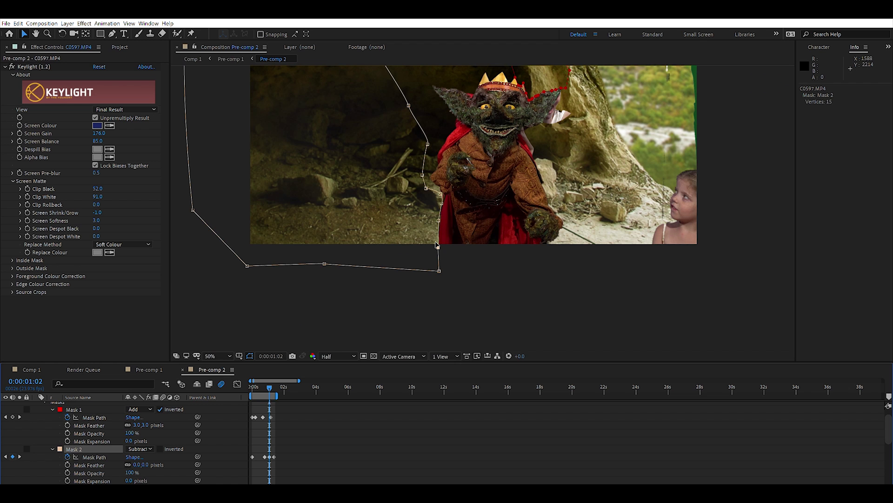
{"action": "left_click", "coordinate": [507, 419]}
{"action": "scroll", "coordinate": [509, 142], "scroll_direction": "down", "scroll_amount": 2}
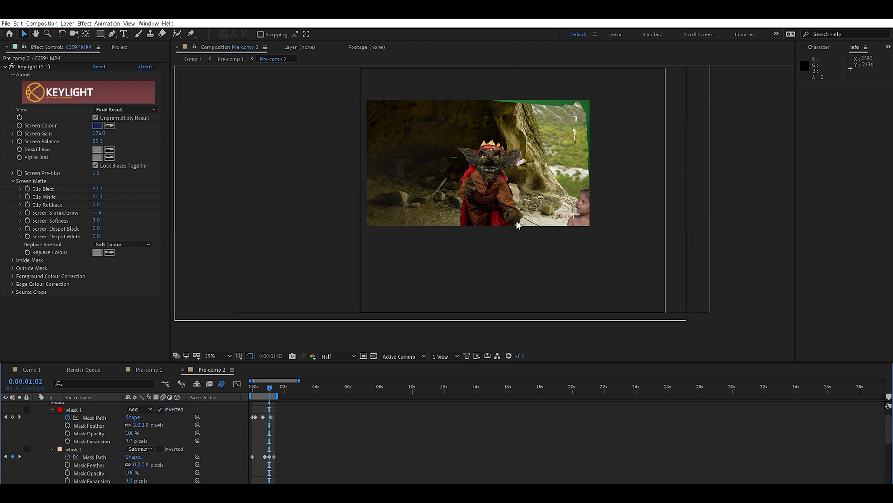
{"action": "scroll", "coordinate": [516, 219], "scroll_direction": "up", "scroll_amount": 4}
{"action": "scroll", "coordinate": [574, 182], "scroll_direction": "down", "scroll_amount": 2}
{"action": "key", "text": "h"}
{"action": "left_click_drag", "start_coordinate": [561, 208], "coordinate": [419, 201]}
{"action": "key", "text": "period"}
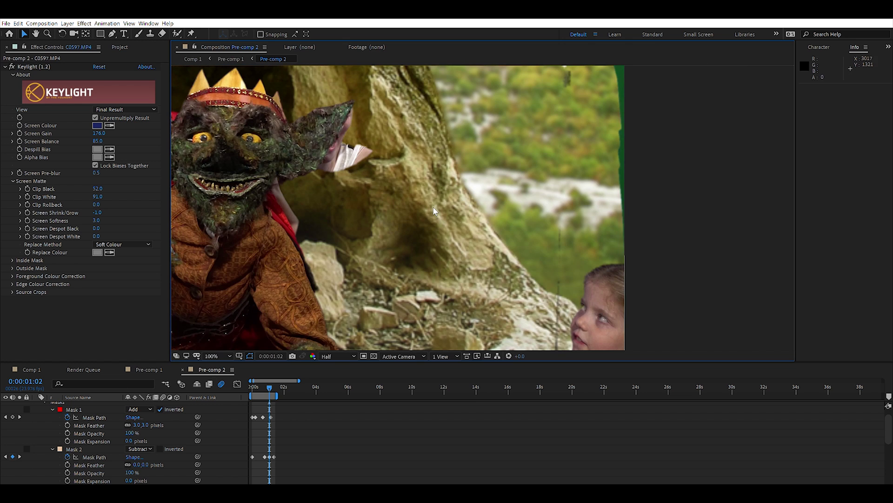
{"action": "left_click_drag", "start_coordinate": [339, 150], "coordinate": [413, 249]}
{"action": "key", "text": "v"}
{"action": "key", "text": "period"}
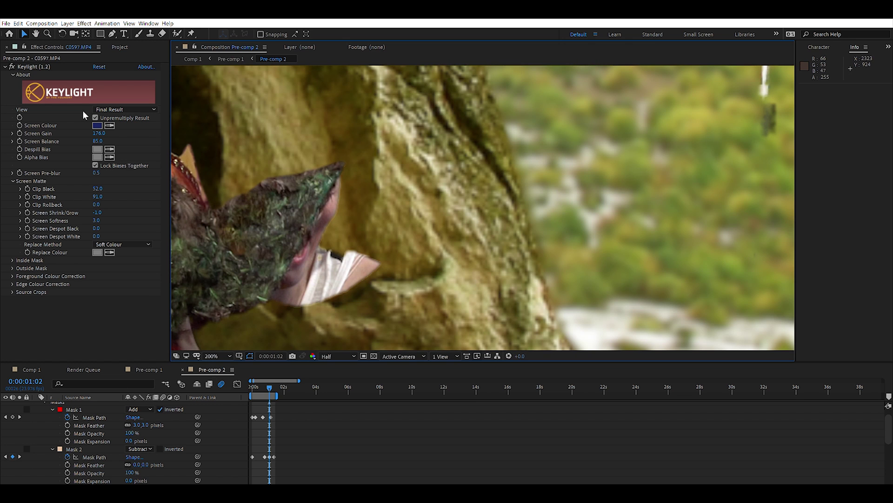
{"action": "key", "text": "g"}
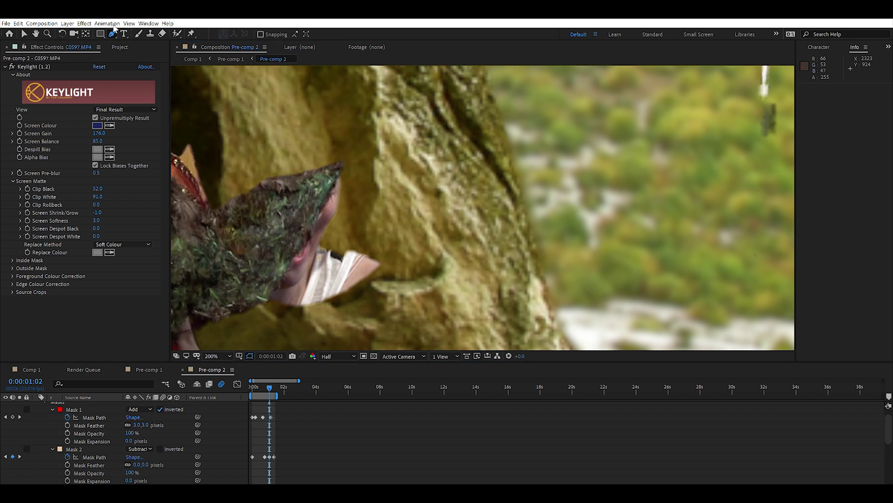
{"action": "left_click", "coordinate": [343, 168]}
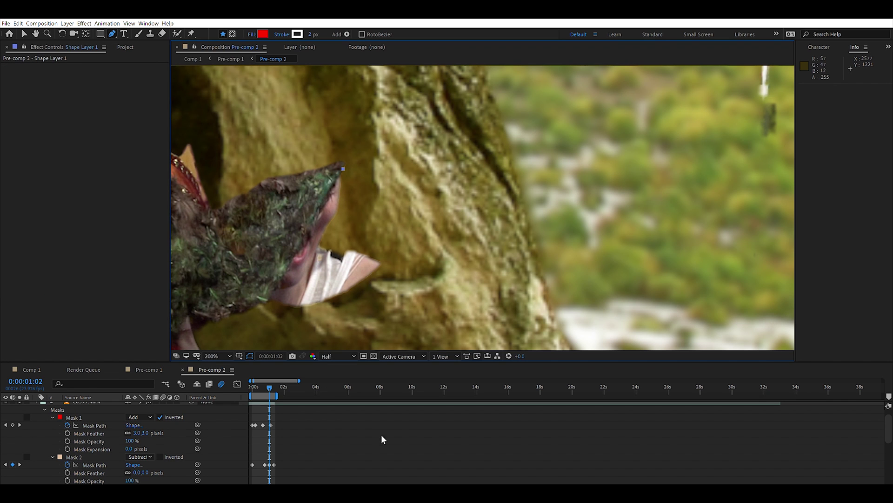
{"action": "scroll", "coordinate": [417, 422], "scroll_direction": "up", "scroll_amount": 2}
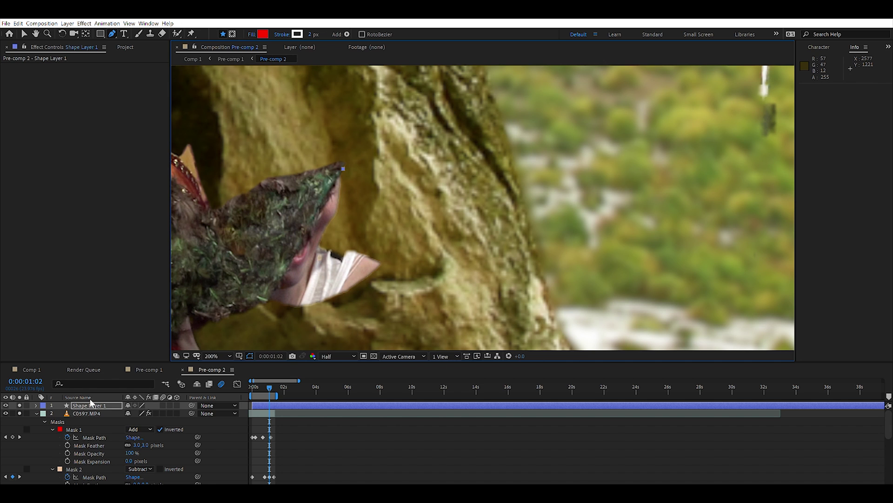
{"action": "key", "text": "ctrl+z"}
{"action": "key", "text": "ctrl+z"}
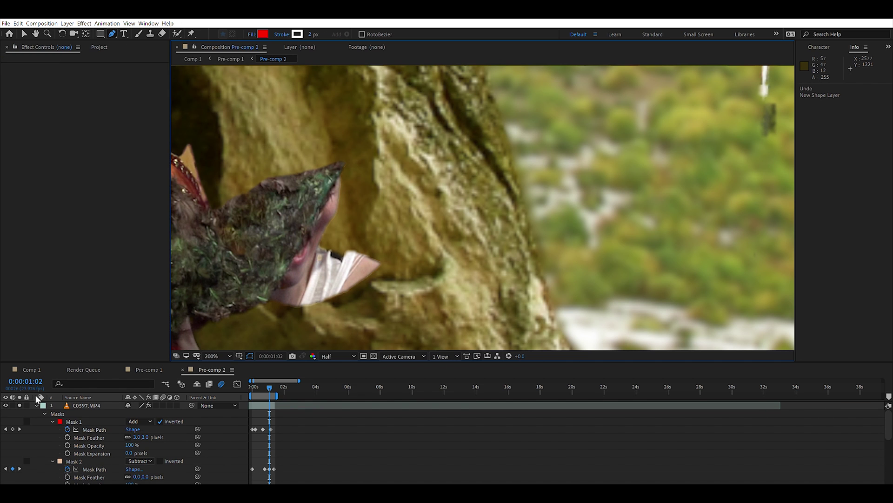
{"action": "left_click", "coordinate": [81, 404]}
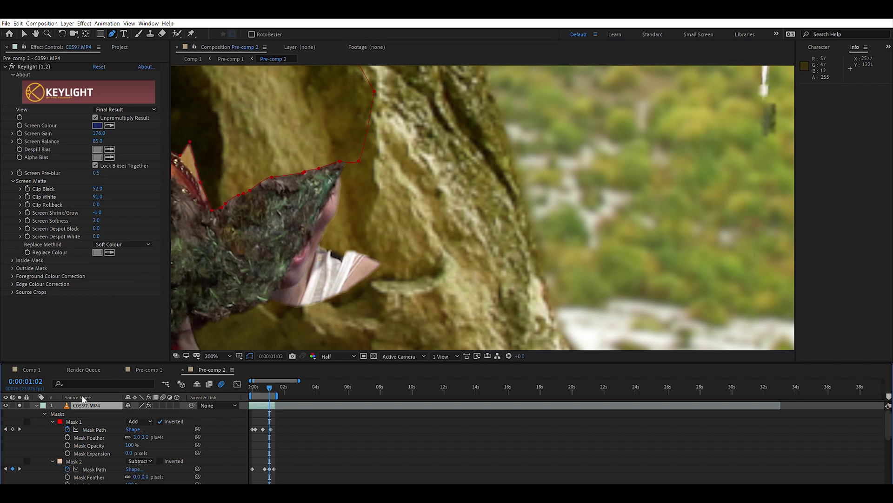
- Draw a closed Mask 3 outlining the face beneath the goblin's ear
{"action": "left_click", "coordinate": [345, 168]}
{"action": "left_click", "coordinate": [333, 185]}
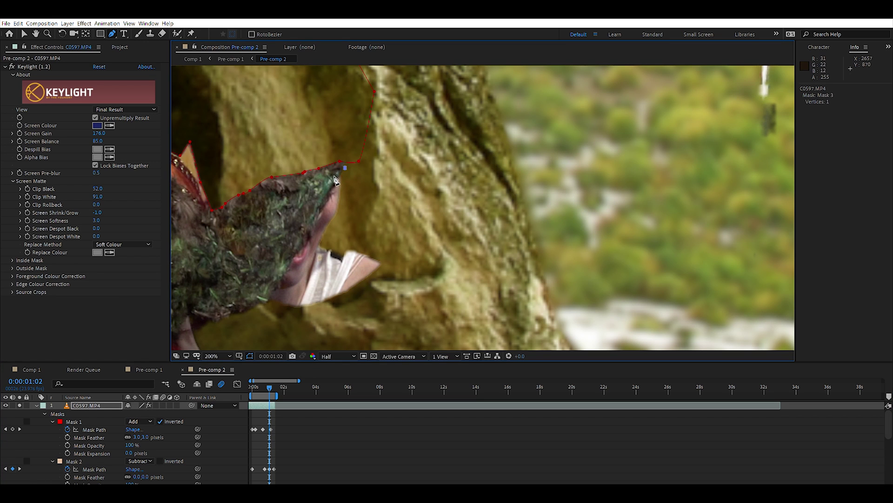
{"action": "left_click", "coordinate": [321, 214]}
{"action": "left_click", "coordinate": [299, 250]}
{"action": "left_click", "coordinate": [288, 266]}
{"action": "left_click", "coordinate": [271, 294]}
{"action": "left_click", "coordinate": [254, 319]}
{"action": "left_click", "coordinate": [269, 340]}
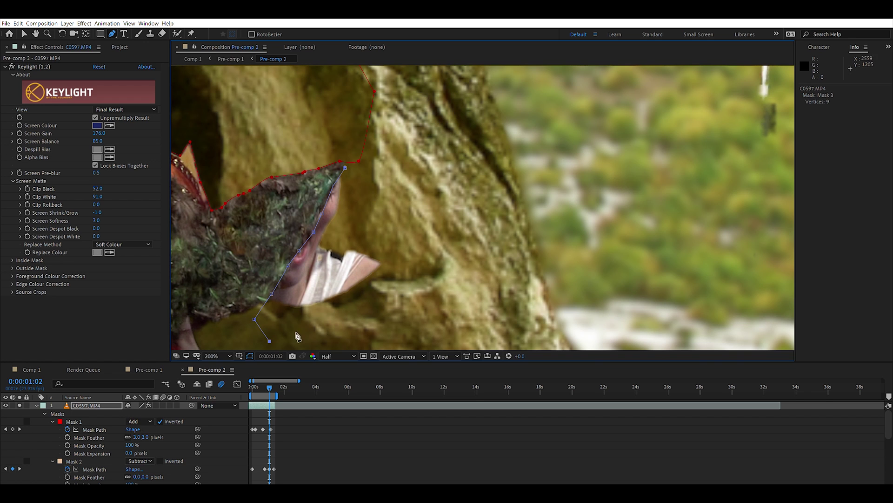
{"action": "left_click", "coordinate": [406, 336]}
{"action": "left_click", "coordinate": [440, 255]}
{"action": "left_click", "coordinate": [360, 171]}
{"action": "left_click", "coordinate": [344, 168]}
- Reveal Mask 3's properties and turn on Mask Path keyframing
{"action": "scroll", "coordinate": [116, 442], "scroll_direction": "down", "scroll_amount": 3}
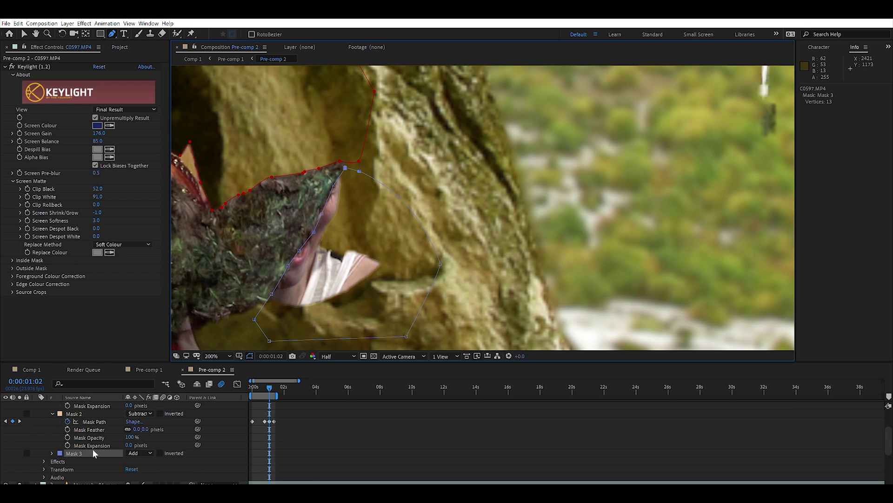
{"action": "left_click", "coordinate": [52, 452]}
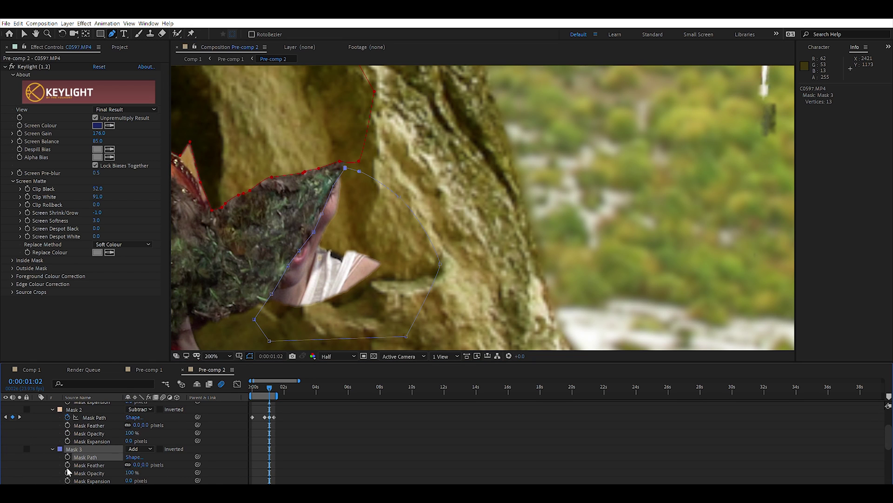
{"action": "left_click", "coordinate": [68, 456]}
- At 0:00:00:14, shift the whole of Mask 3 left over the face, then go to 0:00:01:09
{"action": "key", "text": "Home"}
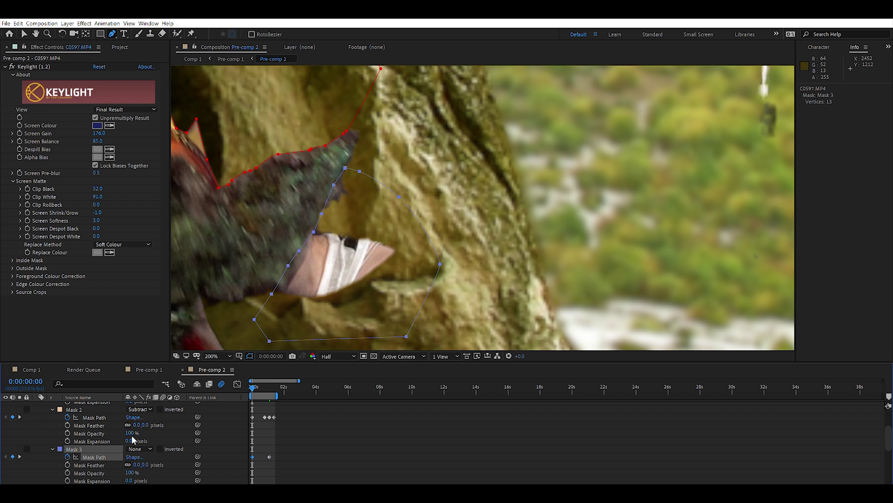
{"action": "left_click", "coordinate": [261, 386]}
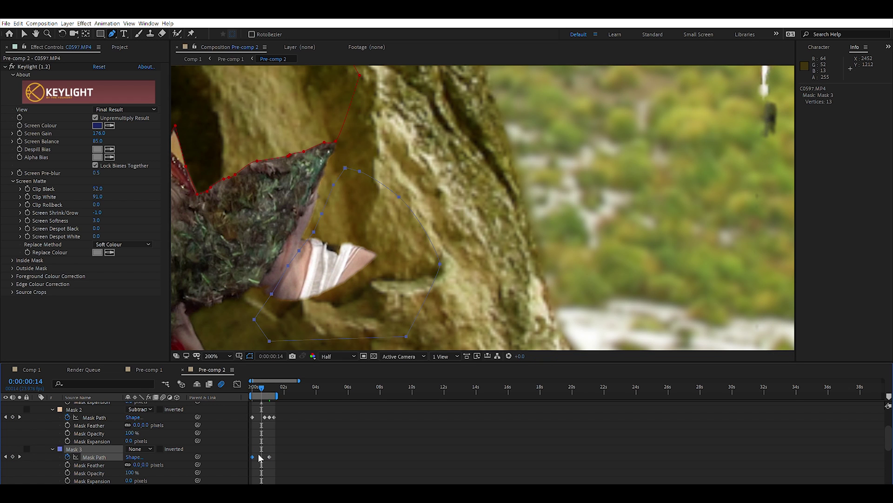
{"action": "key", "text": "v"}
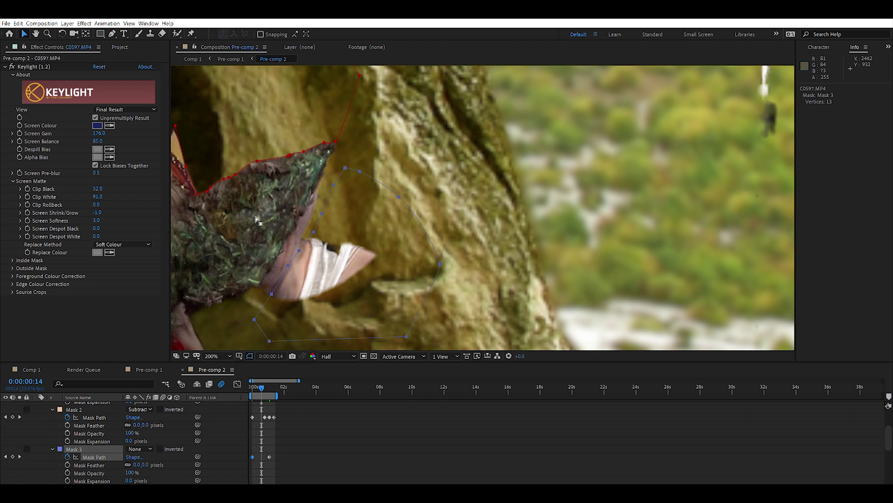
{"action": "double_click", "coordinate": [326, 208]}
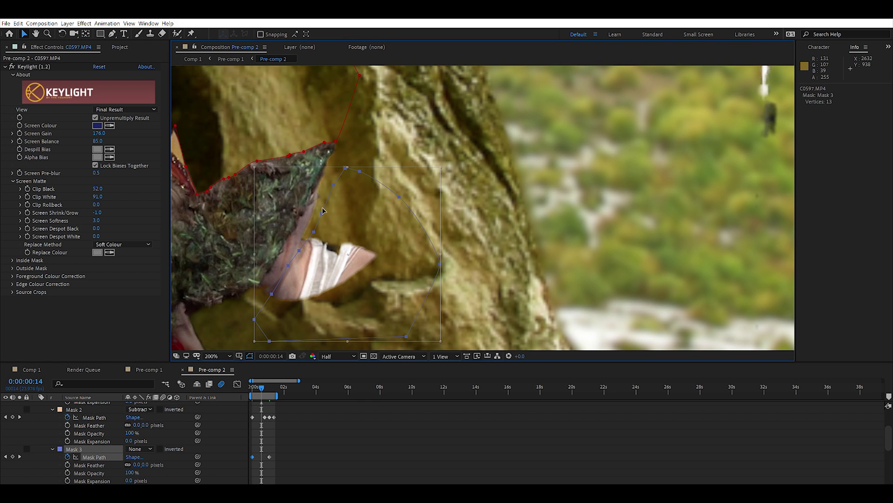
{"action": "left_click_drag", "start_coordinate": [323, 210], "coordinate": [305, 206]}
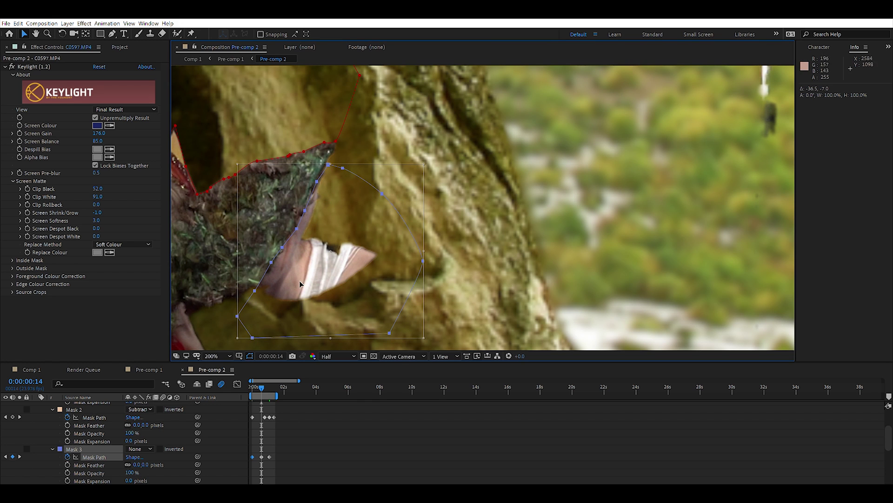
{"action": "left_click", "coordinate": [273, 381]}
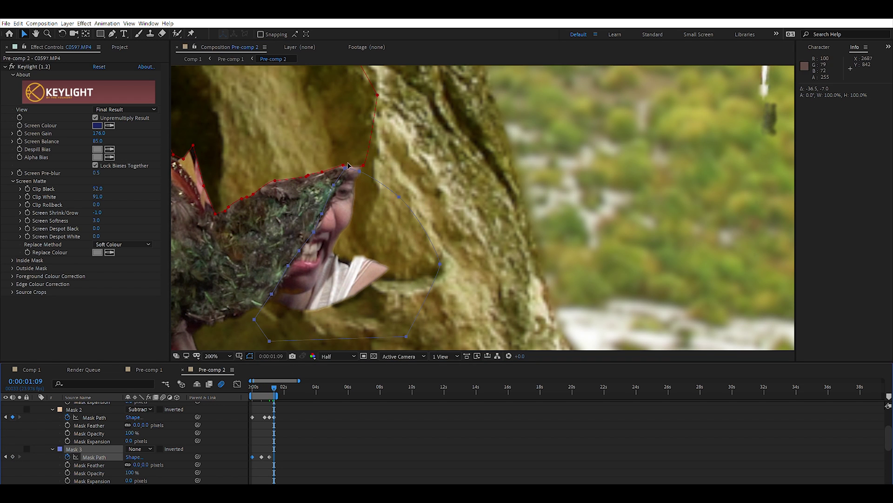
- Set Mask 3 to Subtract and give Mask 3 and Mask 2 a 3-pixel feather
{"action": "left_click", "coordinate": [140, 449]}
{"action": "left_click", "coordinate": [160, 393]}
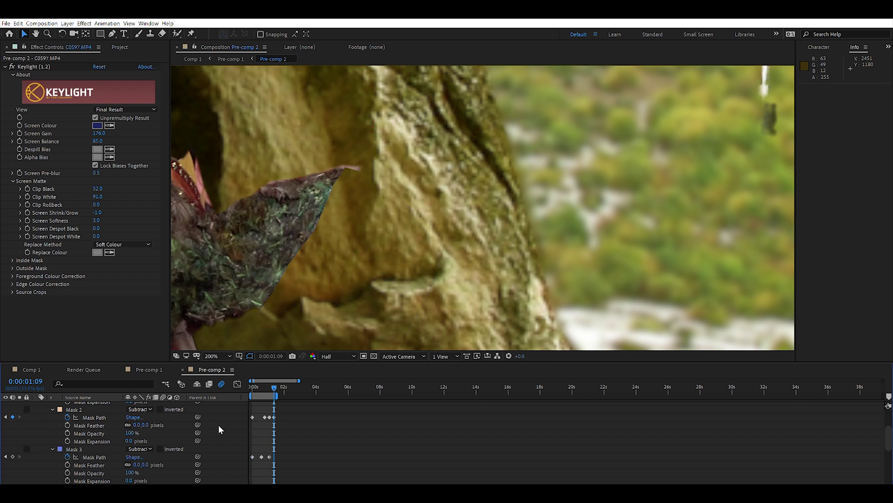
{"action": "left_click", "coordinate": [136, 464]}
{"action": "key", "text": "Return"}
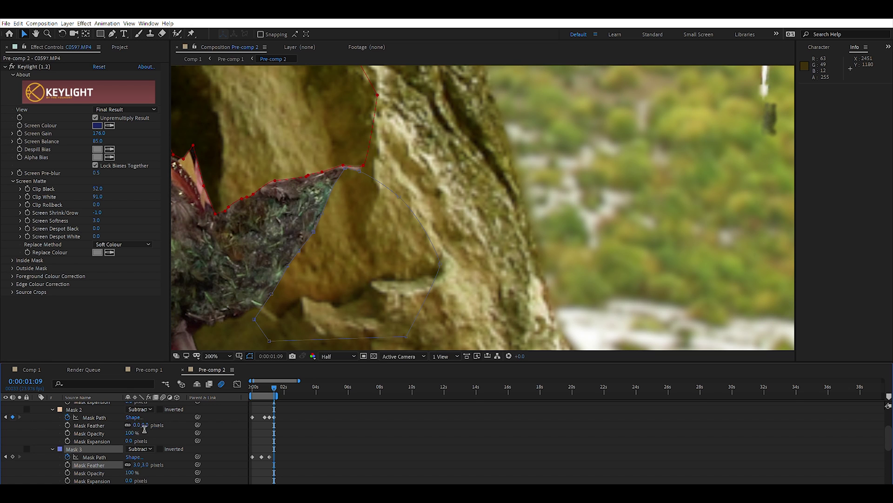
{"action": "type", "text": "3"}
{"action": "left_click", "coordinate": [183, 434]}
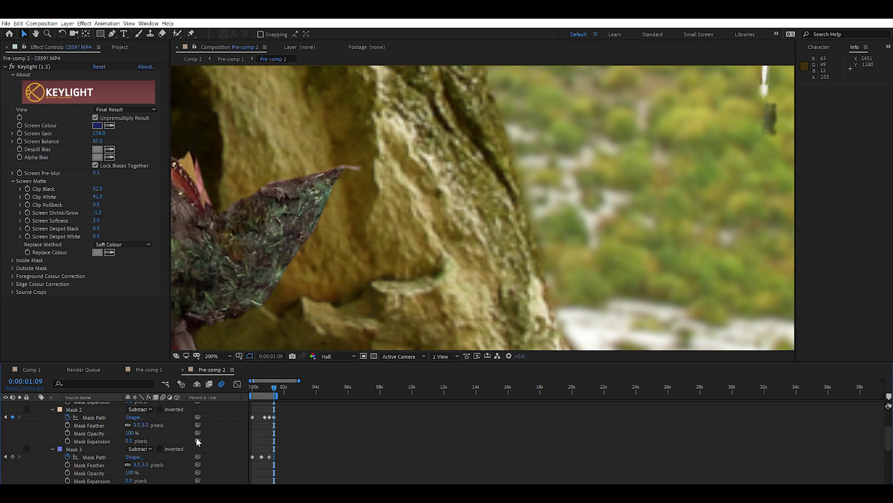
- Pull Mask 3's top vertex up to the goblin's ear tip
{"action": "scroll", "coordinate": [223, 448], "scroll_direction": "up", "scroll_amount": 1}
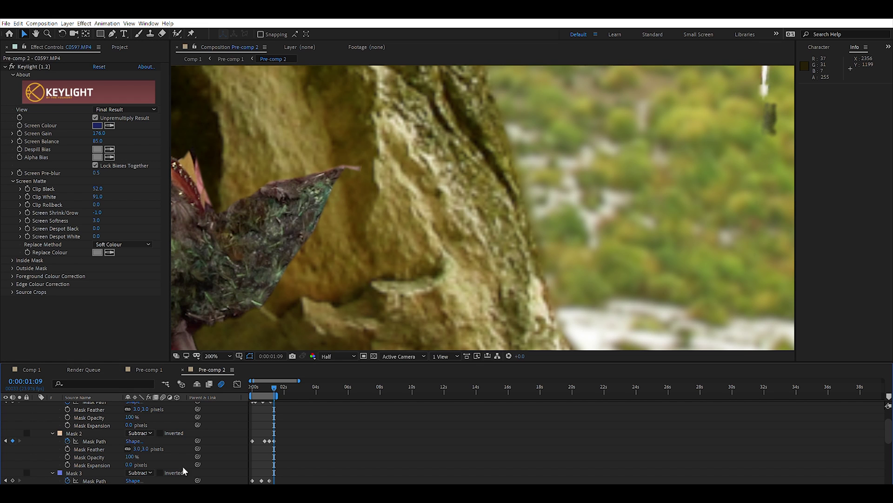
{"action": "scroll", "coordinate": [200, 451], "scroll_direction": "up", "scroll_amount": 1}
{"action": "left_click", "coordinate": [74, 416]}
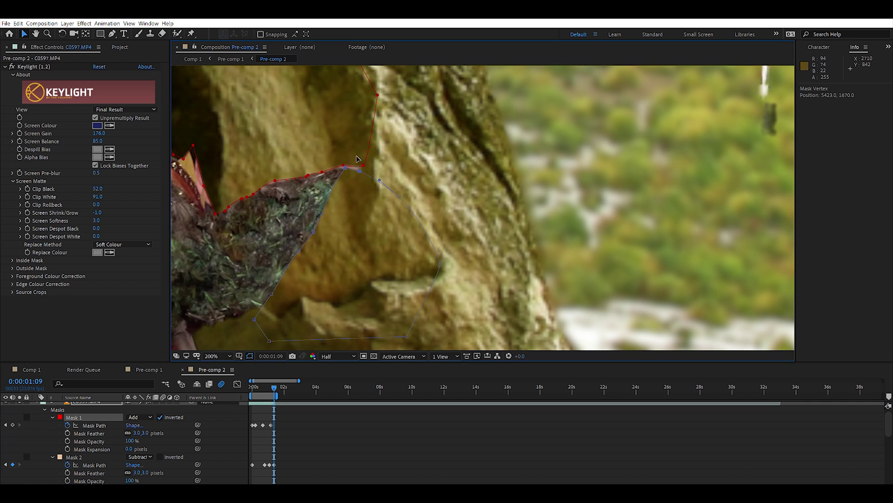
{"action": "left_click_drag", "start_coordinate": [356, 166], "coordinate": [356, 152]}
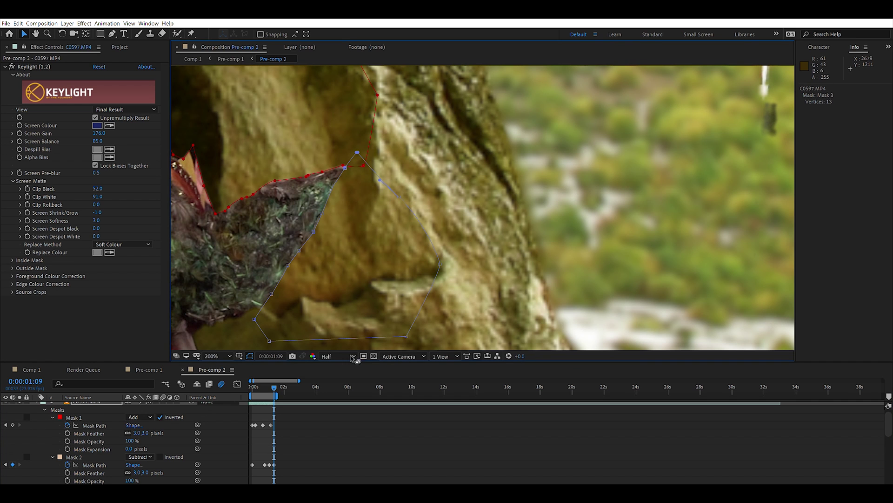
{"action": "left_click", "coordinate": [353, 420]}
- Pan to show the girl on the right and select the C0597.MP4 layer
{"action": "scroll", "coordinate": [328, 262], "scroll_direction": "down", "scroll_amount": 2}
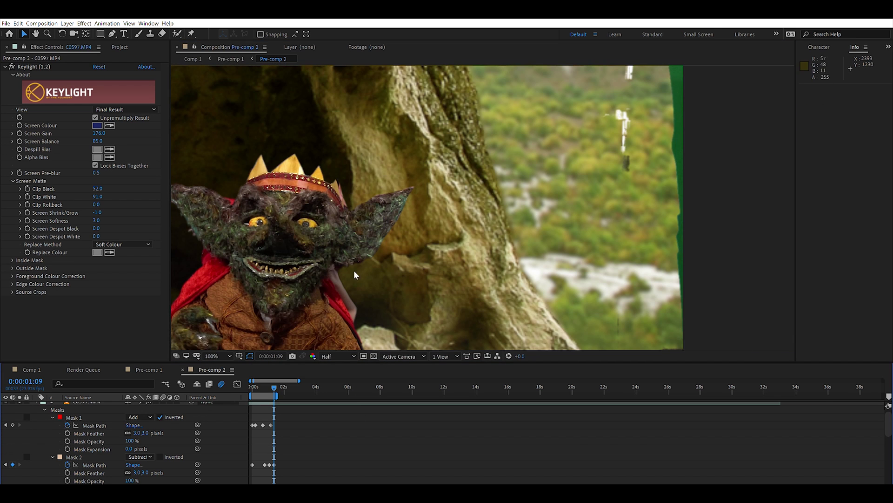
{"action": "key", "text": "h"}
{"action": "left_click_drag", "start_coordinate": [346, 282], "coordinate": [426, 165]}
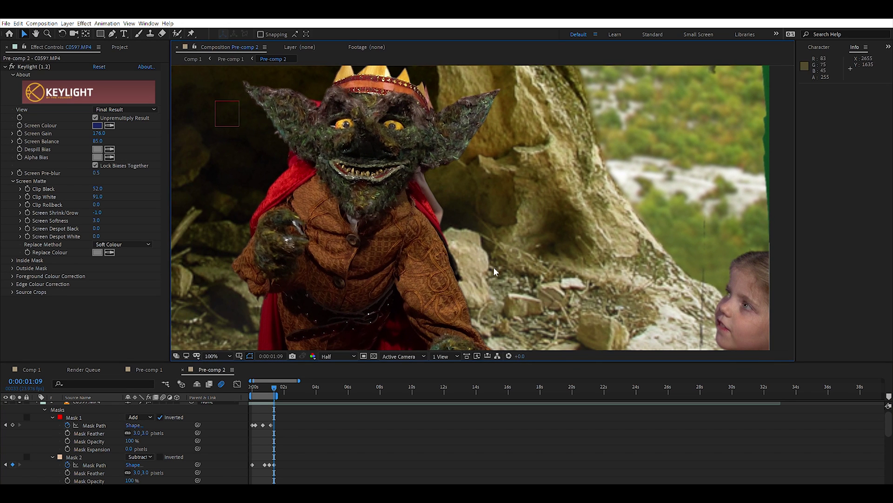
{"action": "left_click_drag", "start_coordinate": [493, 267], "coordinate": [448, 212]}
{"action": "scroll", "coordinate": [448, 213], "scroll_direction": "down", "scroll_amount": 1}
{"action": "key", "text": "v"}
{"action": "scroll", "coordinate": [432, 172], "scroll_direction": "down", "scroll_amount": 2}
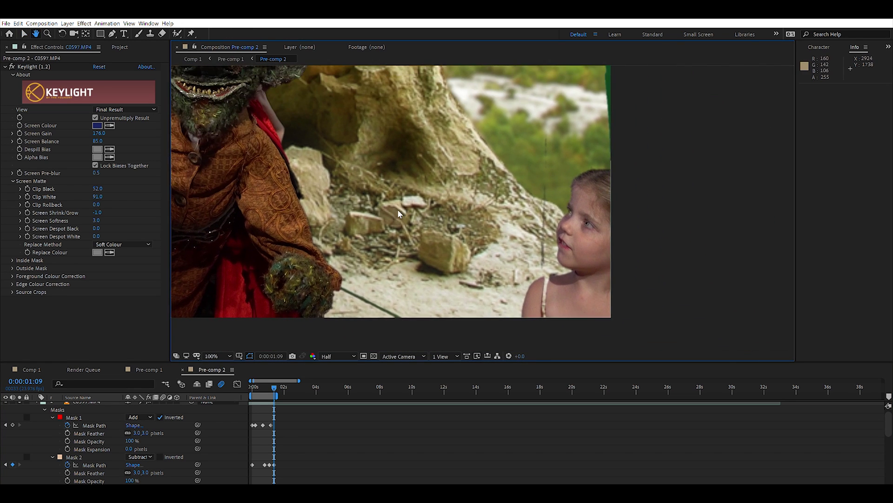
{"action": "scroll", "coordinate": [95, 418], "scroll_direction": "up", "scroll_amount": 1}
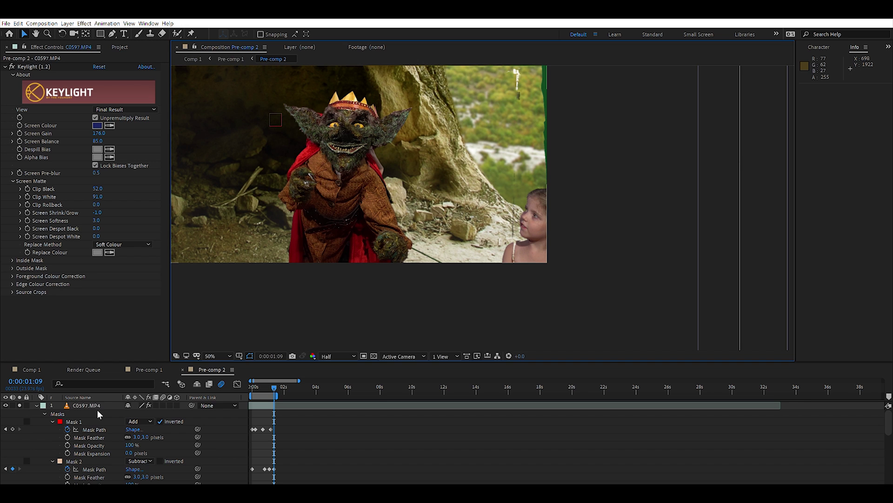
{"action": "left_click", "coordinate": [90, 406]}
- Start Mask 4 above the frame's top-left and run it down past the rod
{"action": "left_click", "coordinate": [113, 34]}
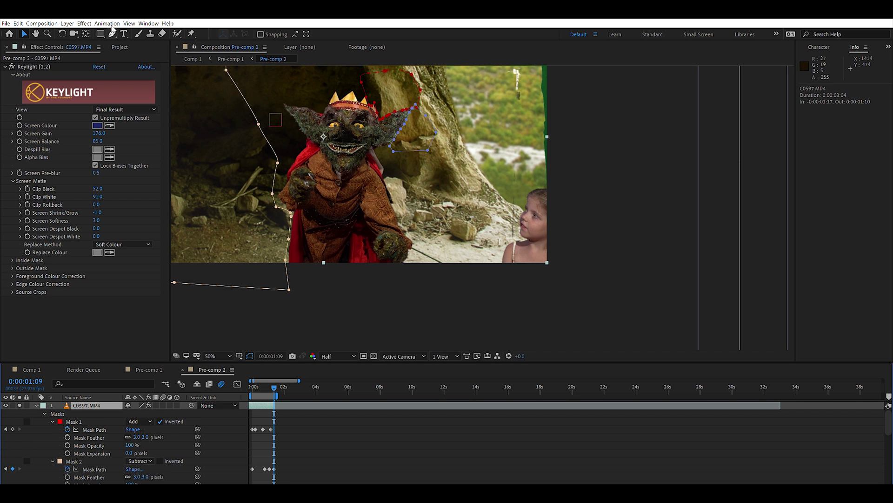
{"action": "left_click_drag", "start_coordinate": [566, 167], "coordinate": [555, 203]}
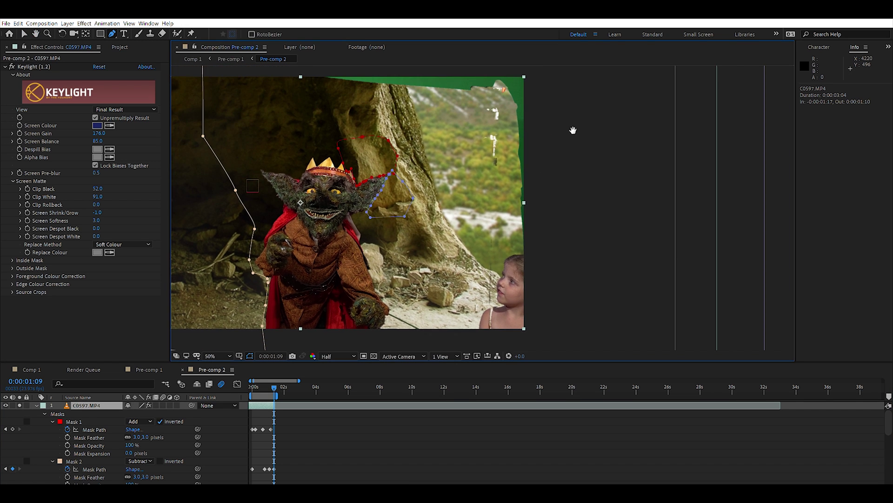
{"action": "left_click_drag", "start_coordinate": [574, 131], "coordinate": [572, 169]}
{"action": "left_click", "coordinate": [259, 99]}
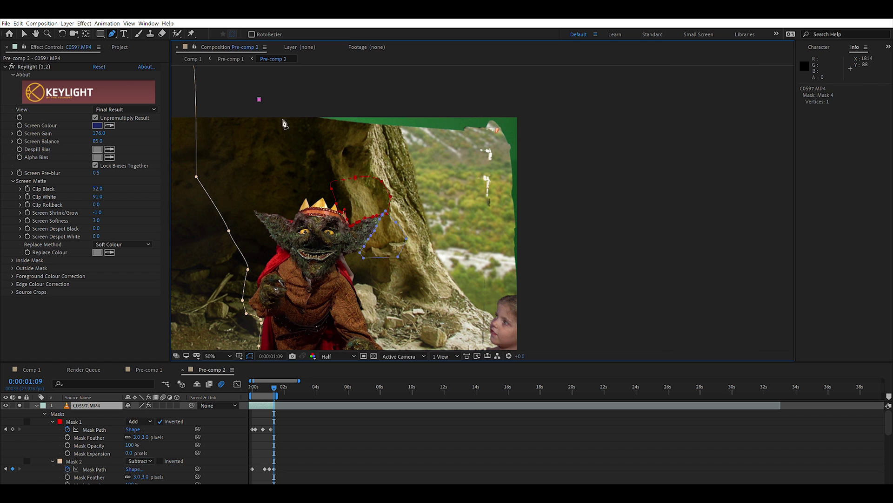
{"action": "left_click", "coordinate": [285, 133]}
{"action": "left_click", "coordinate": [394, 154]}
{"action": "left_click", "coordinate": [435, 175]}
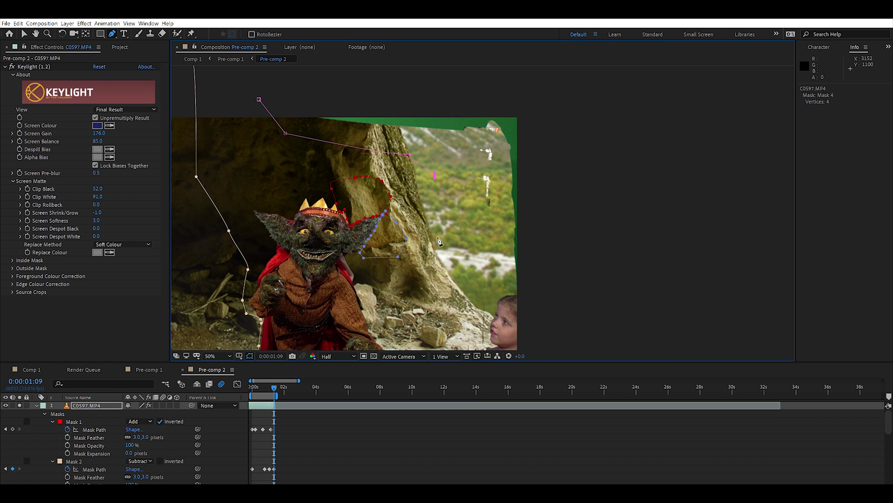
{"action": "key", "text": "h"}
{"action": "left_click_drag", "start_coordinate": [448, 308], "coordinate": [466, 192]}
{"action": "scroll", "coordinate": [418, 222], "scroll_direction": "up", "scroll_amount": 2}
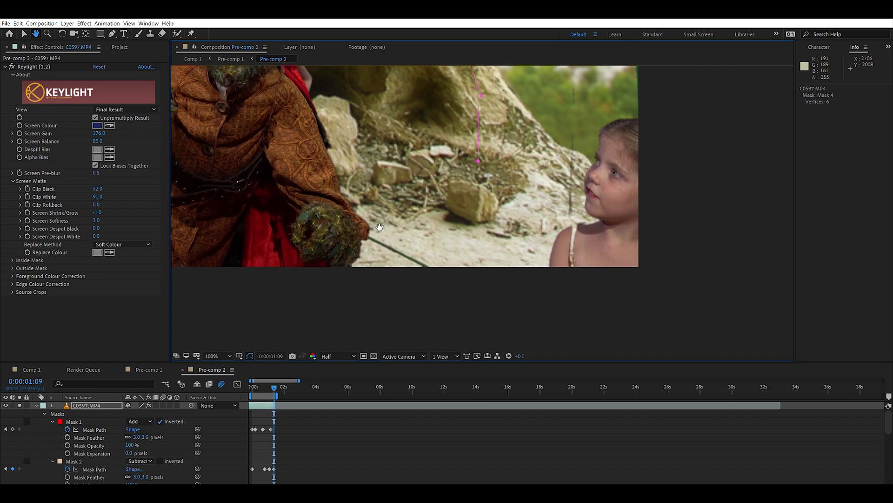
{"action": "key", "text": "g"}
{"action": "scroll", "coordinate": [391, 234], "scroll_direction": "up", "scroll_amount": 2}
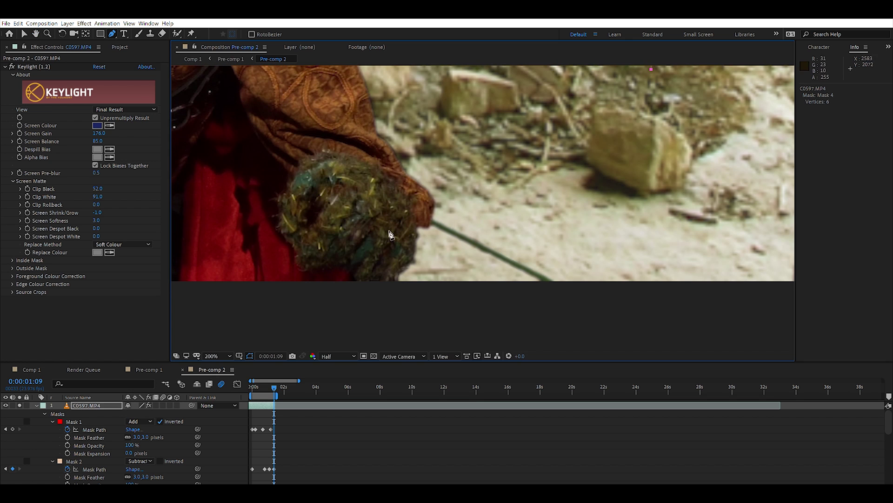
{"action": "left_click", "coordinate": [435, 213]}
{"action": "left_click", "coordinate": [422, 302]}
- Wrap Mask 4 around the girl at the right edge and close it at the first vertex
{"action": "left_click_drag", "start_coordinate": [641, 332], "coordinate": [351, 280]}
{"action": "left_click_drag", "start_coordinate": [717, 262], "coordinate": [708, 260]}
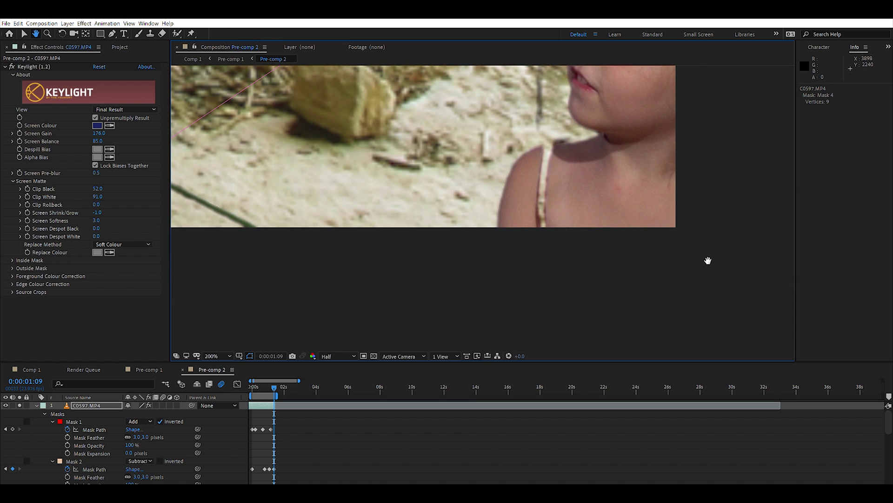
{"action": "left_click", "coordinate": [702, 262]}
{"action": "left_click_drag", "start_coordinate": [729, 205], "coordinate": [691, 306]}
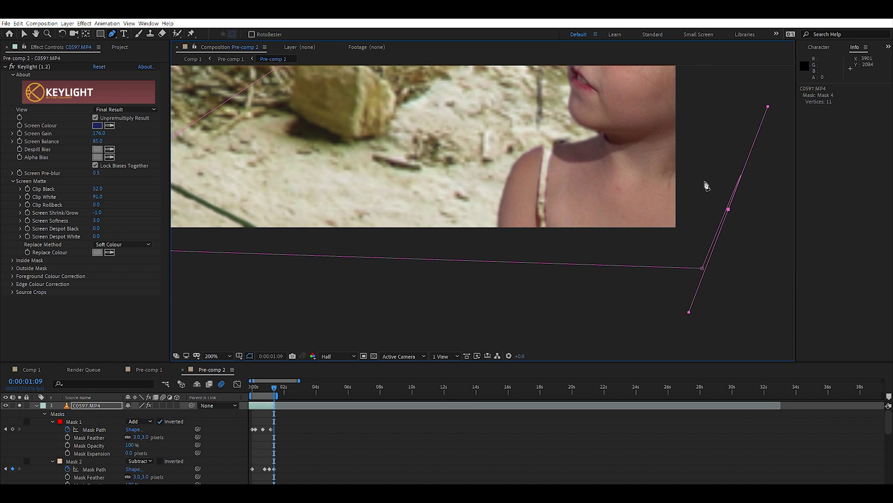
{"action": "key", "text": "comma"}
{"action": "key", "text": "comma"}
{"action": "left_click_drag", "start_coordinate": [560, 110], "coordinate": [574, 307]}
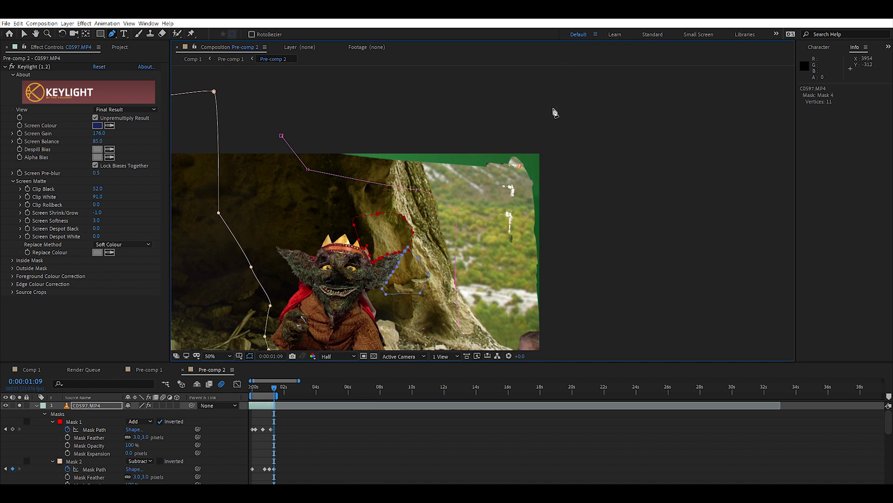
{"action": "left_click", "coordinate": [552, 117]}
{"action": "left_click", "coordinate": [308, 117]}
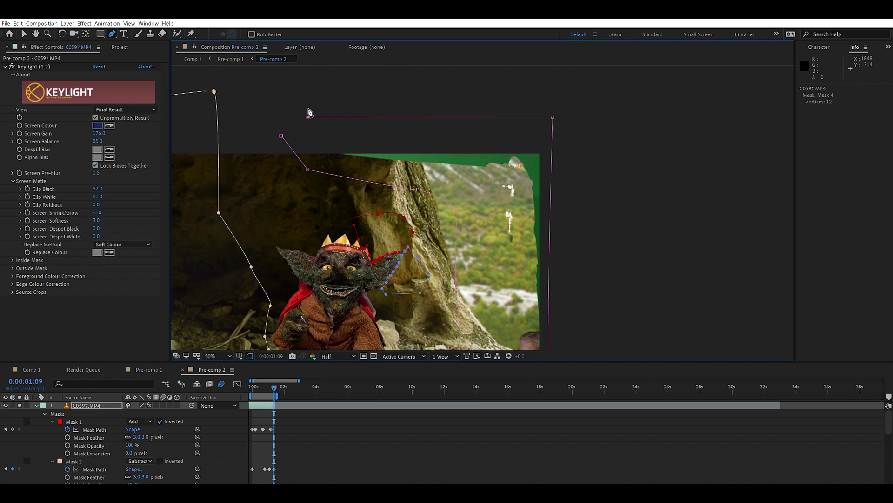
{"action": "left_click", "coordinate": [281, 135]}
{"action": "scroll", "coordinate": [93, 451], "scroll_direction": "down", "scroll_amount": 5}
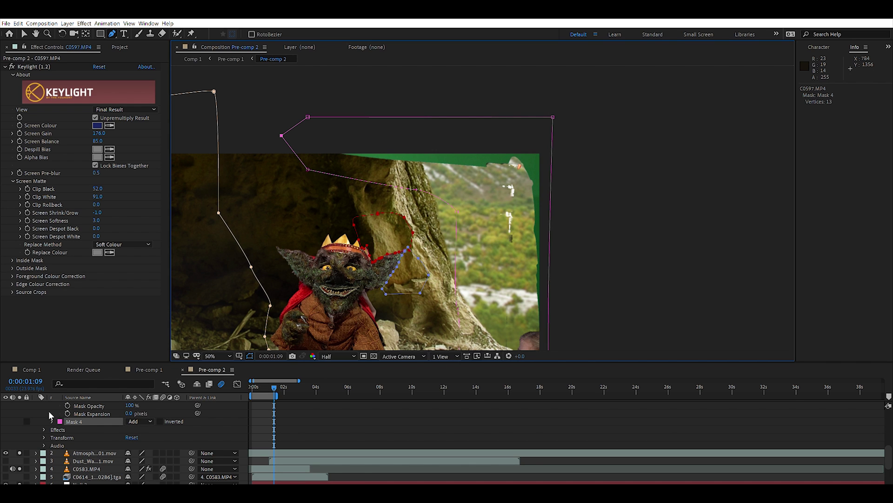
- Twirl open Mask 4 and set its mode to None so the girl shows again
{"action": "left_click", "coordinate": [52, 421]}
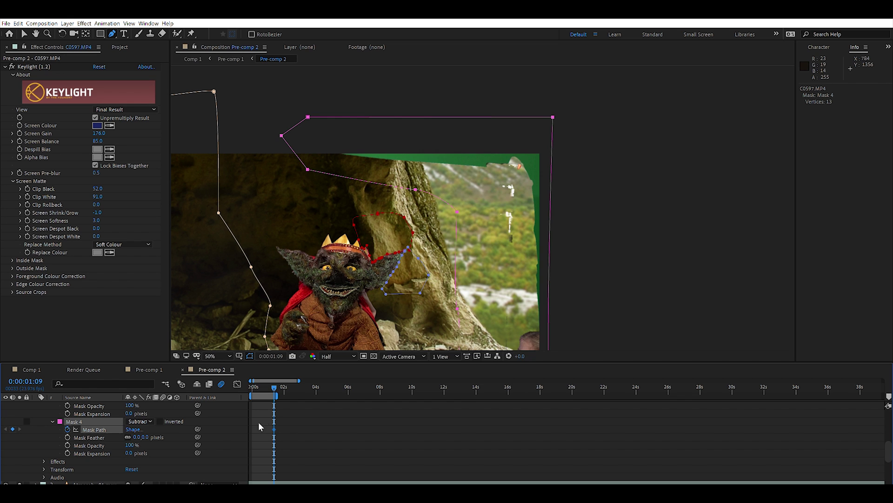
{"action": "key", "text": "h"}
{"action": "left_click_drag", "start_coordinate": [476, 251], "coordinate": [577, 162]}
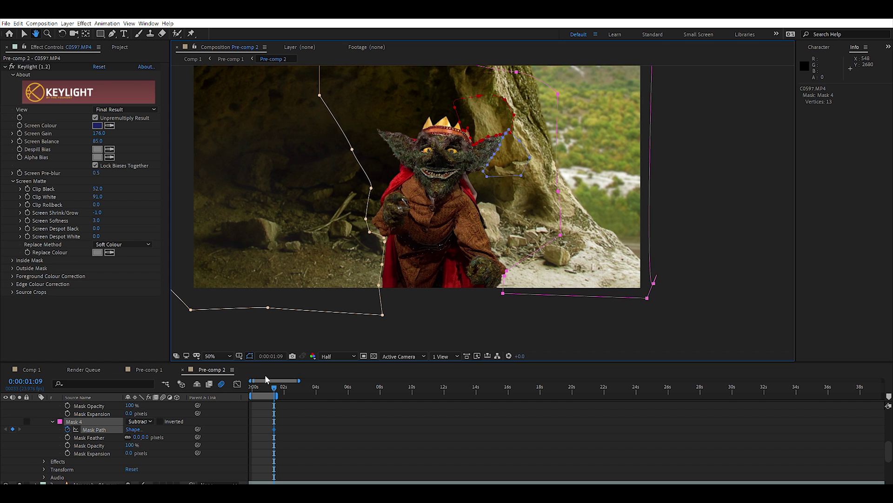
{"action": "left_click", "coordinate": [24, 34]}
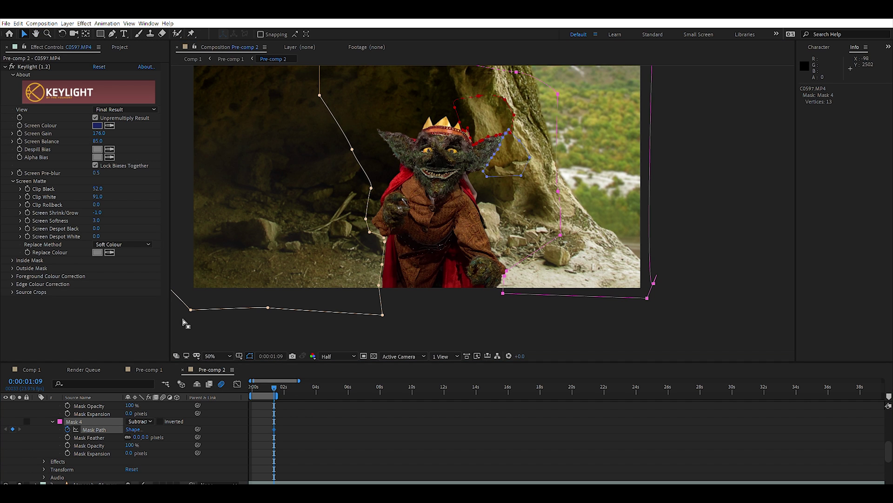
{"action": "left_click", "coordinate": [149, 422]}
{"action": "left_click", "coordinate": [144, 405]}
- At the first frame, drag Mask 4's vertices clear of the goblin's fist
{"action": "left_click", "coordinate": [253, 384]}
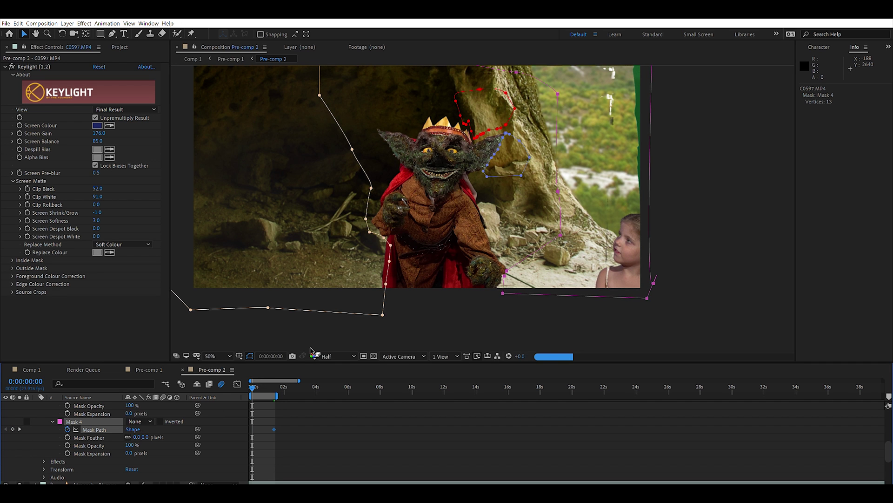
{"action": "key", "text": "h"}
{"action": "scroll", "coordinate": [535, 256], "scroll_direction": "up", "scroll_amount": 4}
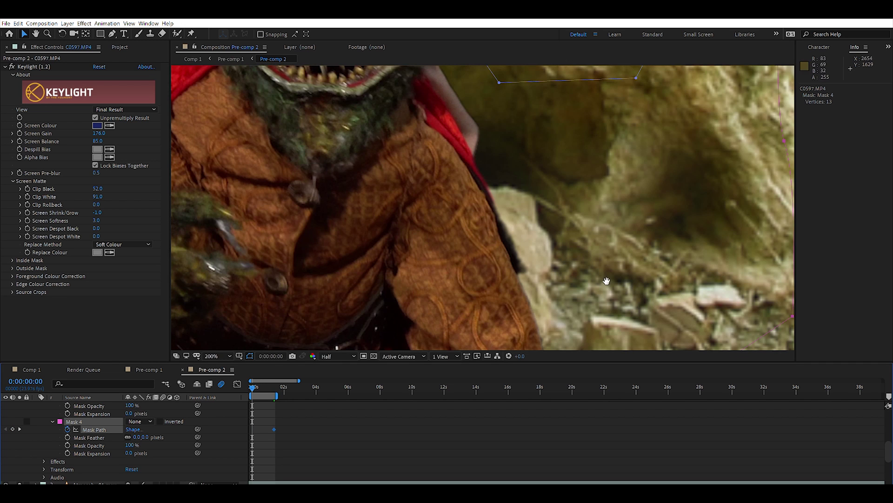
{"action": "left_click_drag", "start_coordinate": [443, 103], "coordinate": [440, 98]}
{"action": "key", "text": "v"}
{"action": "left_click", "coordinate": [411, 278]}
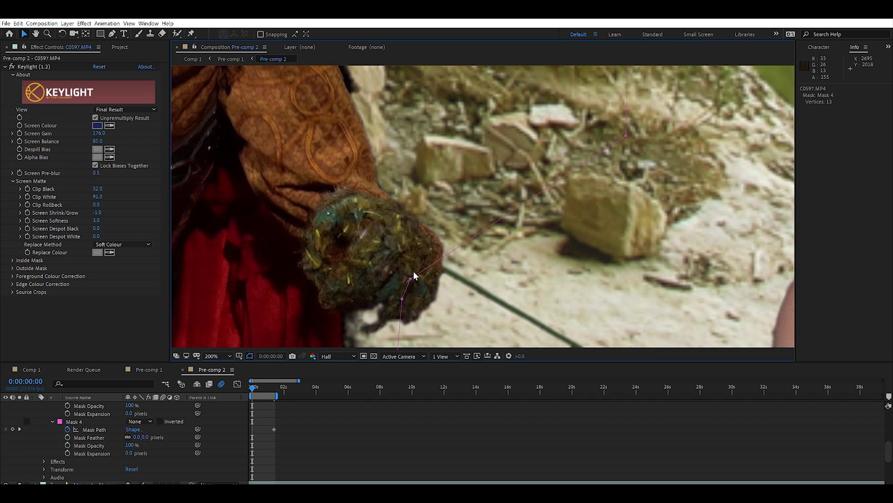
{"action": "left_click_drag", "start_coordinate": [412, 274], "coordinate": [448, 252]}
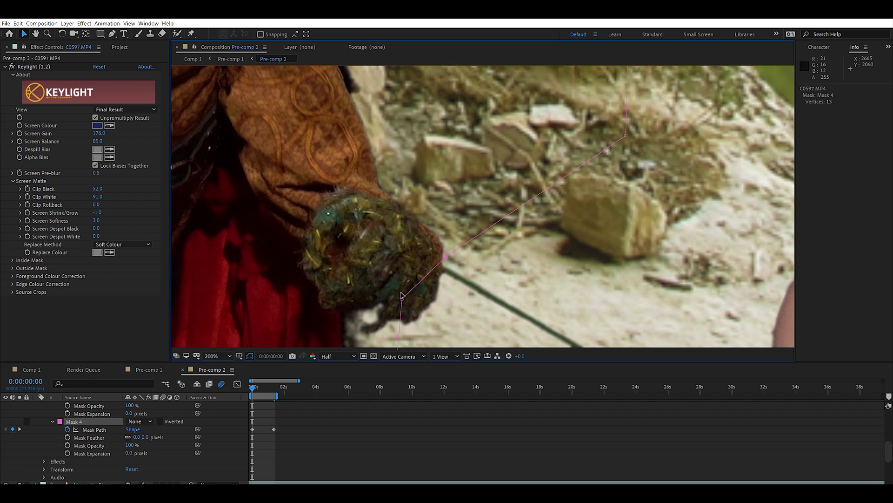
{"action": "left_click_drag", "start_coordinate": [402, 294], "coordinate": [427, 314]}
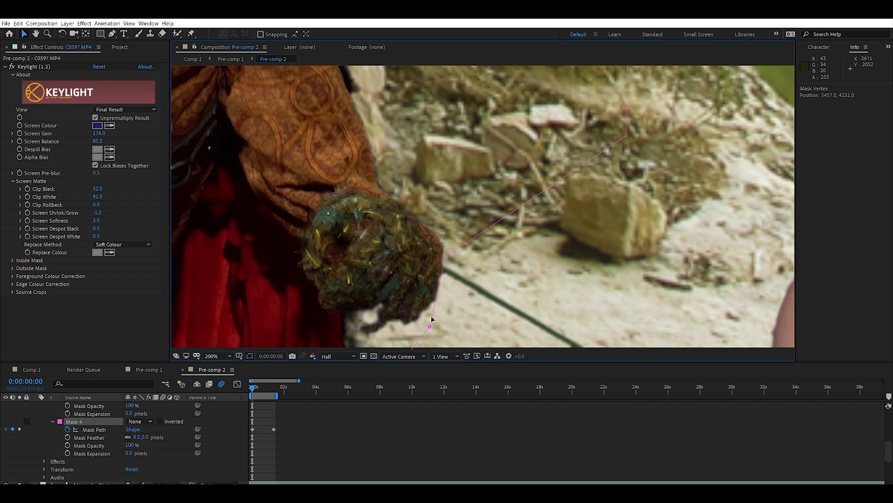
{"action": "scroll", "coordinate": [519, 238], "scroll_direction": "down", "scroll_amount": 3}
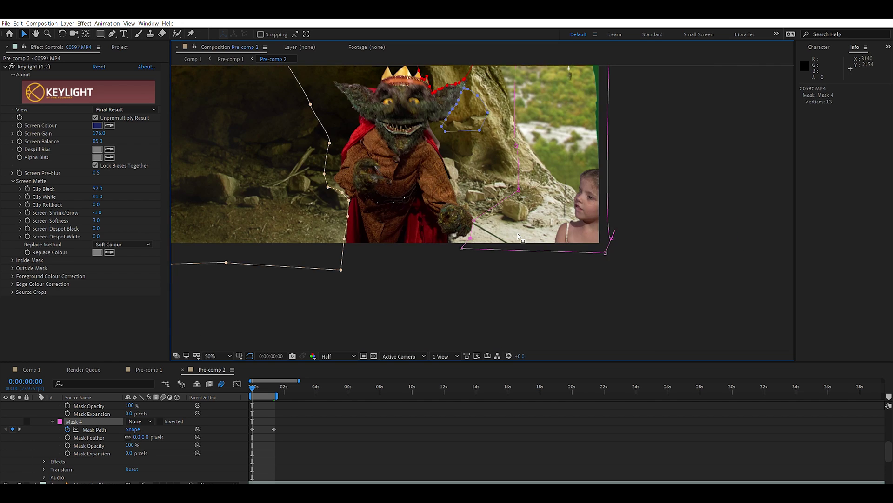
- At 0:00:00:16, adjust Mask 4's vertex beside the fist to add a path keyframe
{"action": "left_click", "coordinate": [263, 385]}
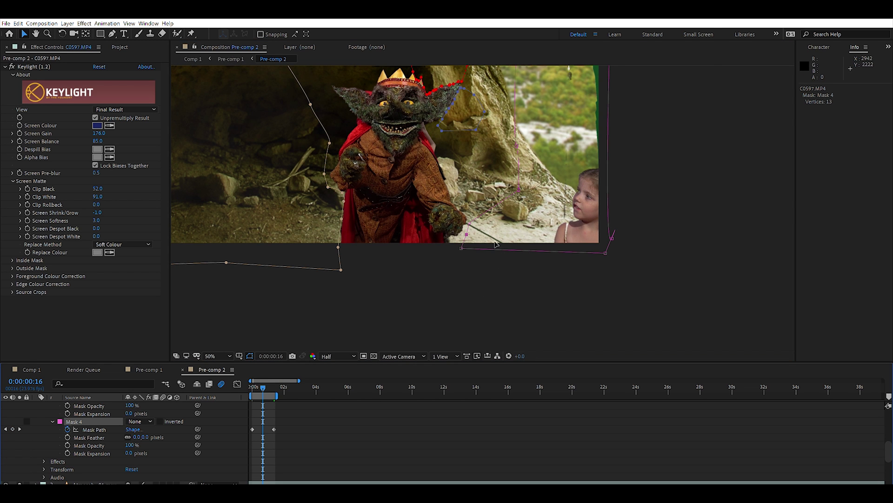
{"action": "scroll", "coordinate": [497, 241], "scroll_direction": "up", "scroll_amount": 2}
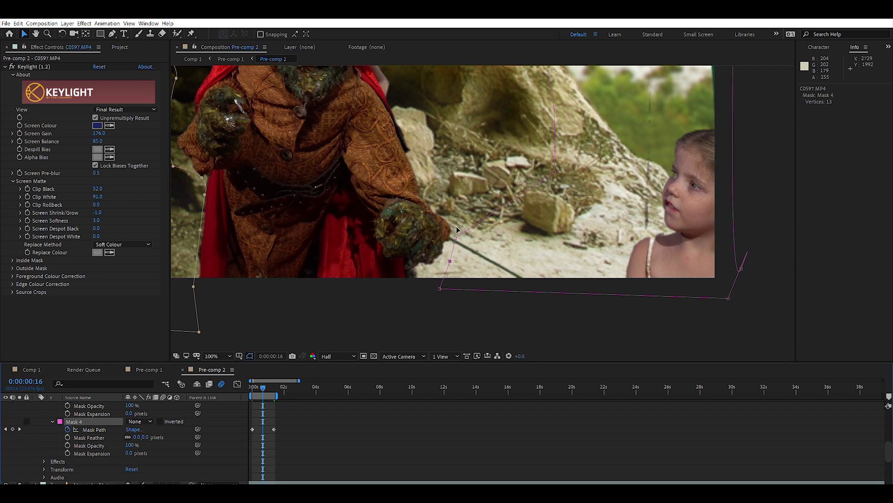
{"action": "left_click_drag", "start_coordinate": [456, 238], "coordinate": [444, 255]}
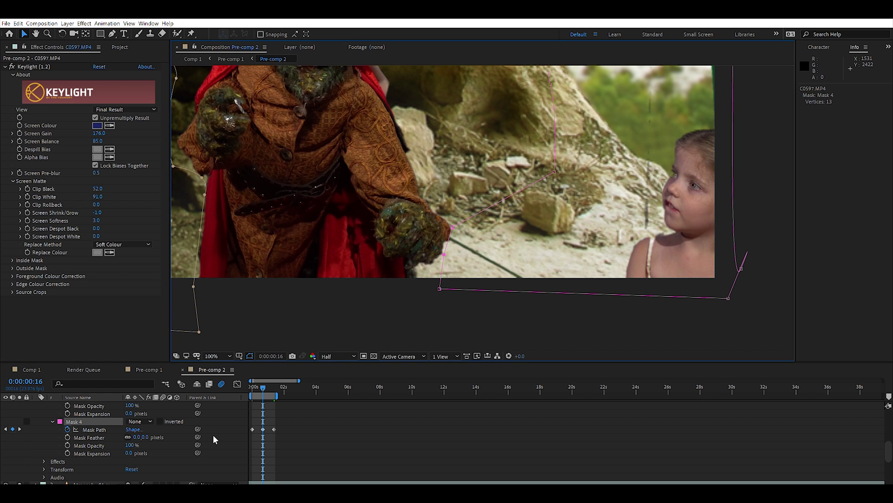
{"action": "scroll", "coordinate": [213, 439], "scroll_direction": "up", "scroll_amount": 5}
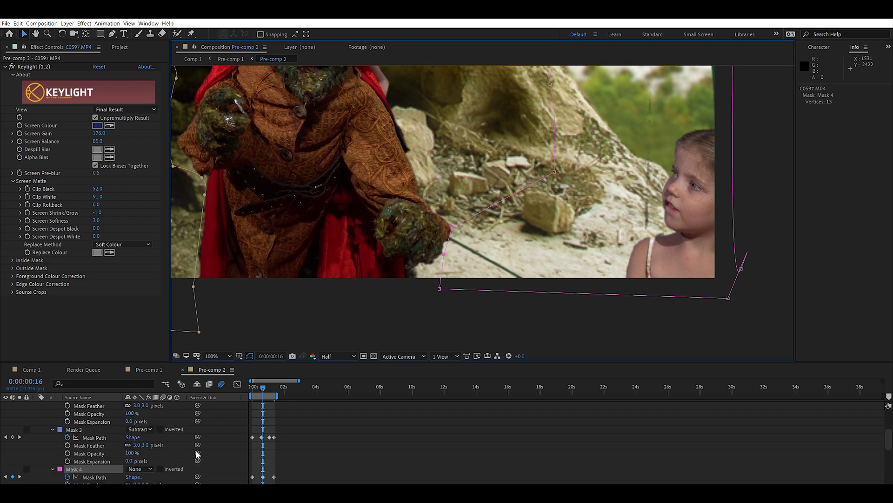
- Return to the first frame, frame the composition at 25% and select layer 5, the tga sequence
{"action": "scroll", "coordinate": [195, 451], "scroll_direction": "down", "scroll_amount": 5}
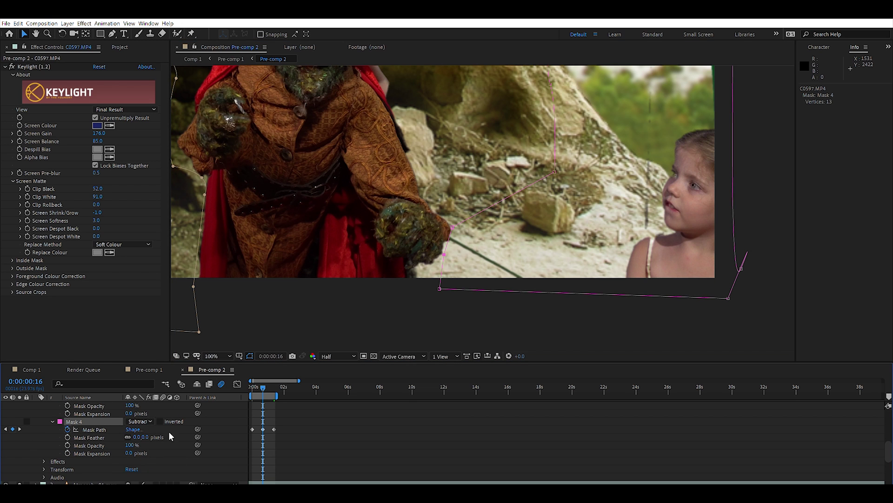
{"action": "scroll", "coordinate": [311, 429], "scroll_direction": "down", "scroll_amount": 5}
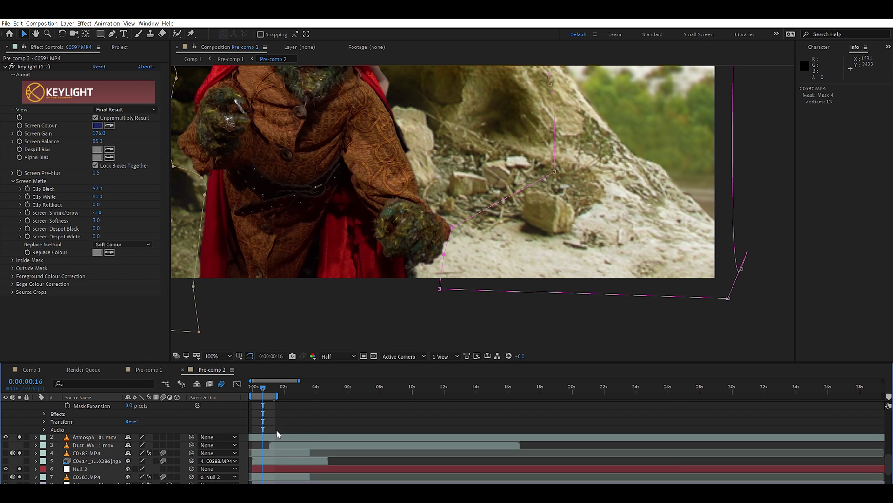
{"action": "scroll", "coordinate": [299, 402], "scroll_direction": "down", "scroll_amount": 4}
{"action": "key", "text": "Home"}
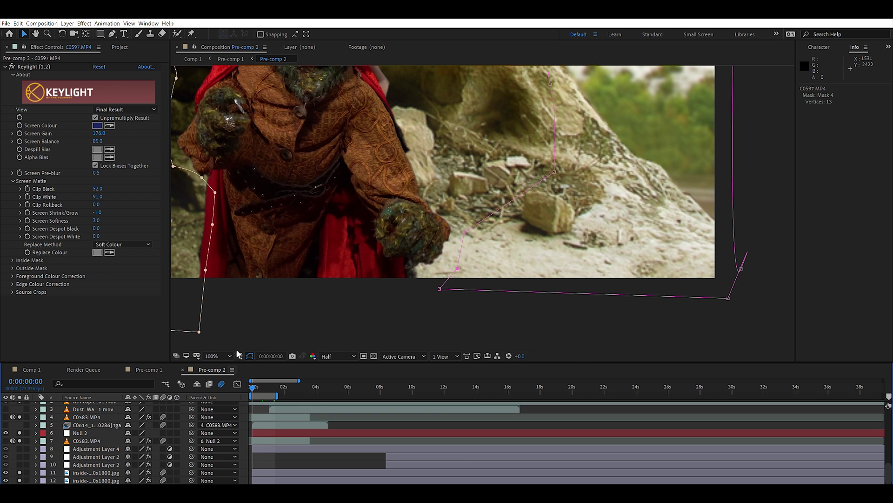
{"action": "scroll", "coordinate": [392, 158], "scroll_direction": "down", "scroll_amount": 4}
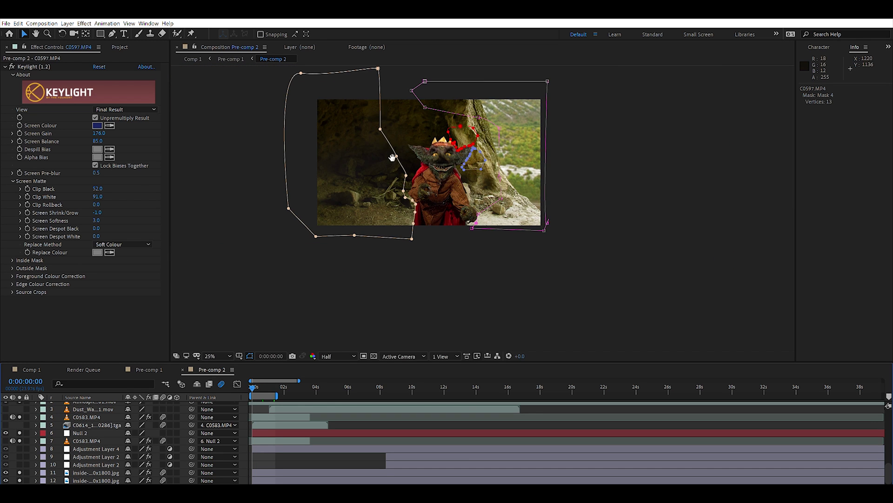
{"action": "left_click_drag", "start_coordinate": [393, 158], "coordinate": [391, 197]}
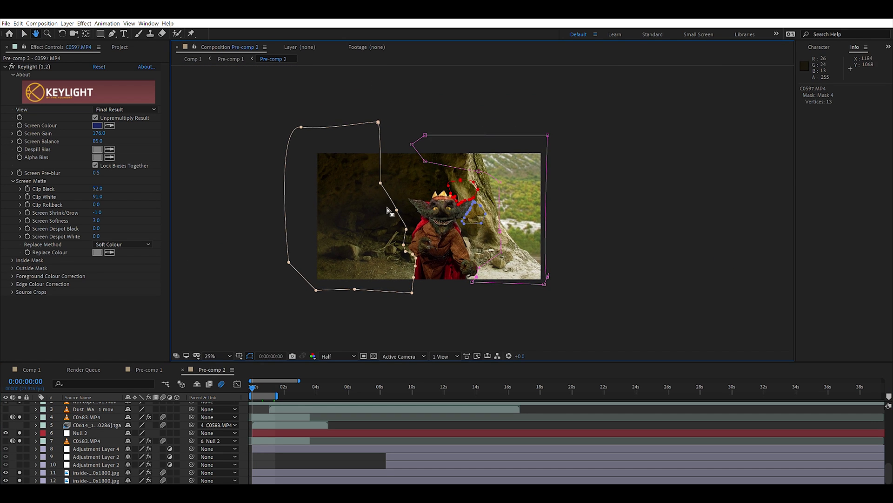
{"action": "scroll", "coordinate": [400, 223], "scroll_direction": "up", "scroll_amount": 4}
{"action": "scroll", "coordinate": [406, 233], "scroll_direction": "down", "scroll_amount": 4}
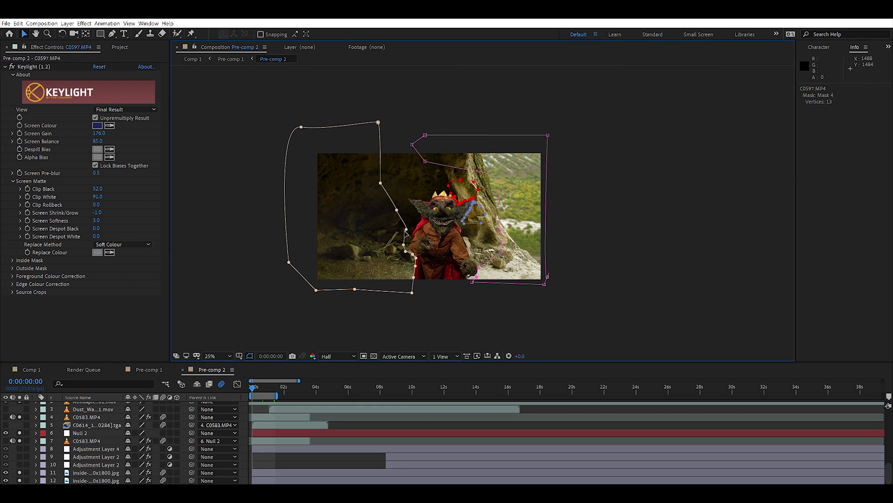
{"action": "left_click", "coordinate": [325, 425]}
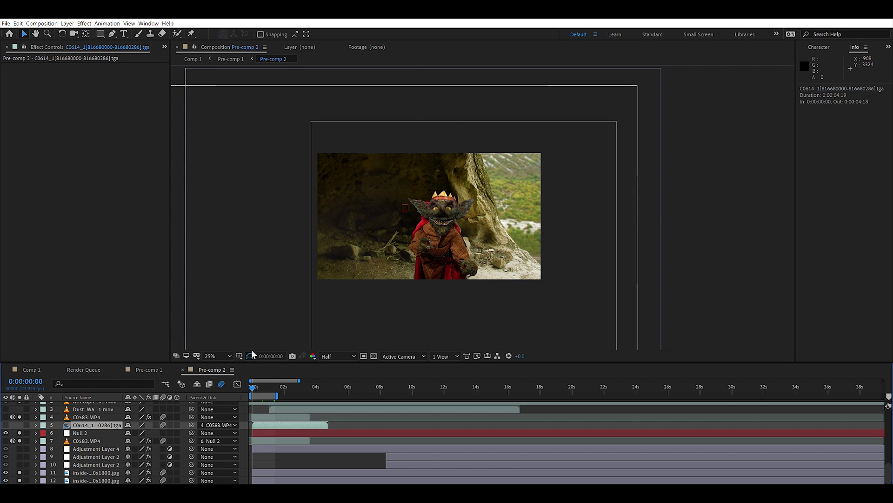
- RAM-preview the keyed goblin over the cave with the viewer at 50%, then stop playback
{"action": "key", "text": "space"}
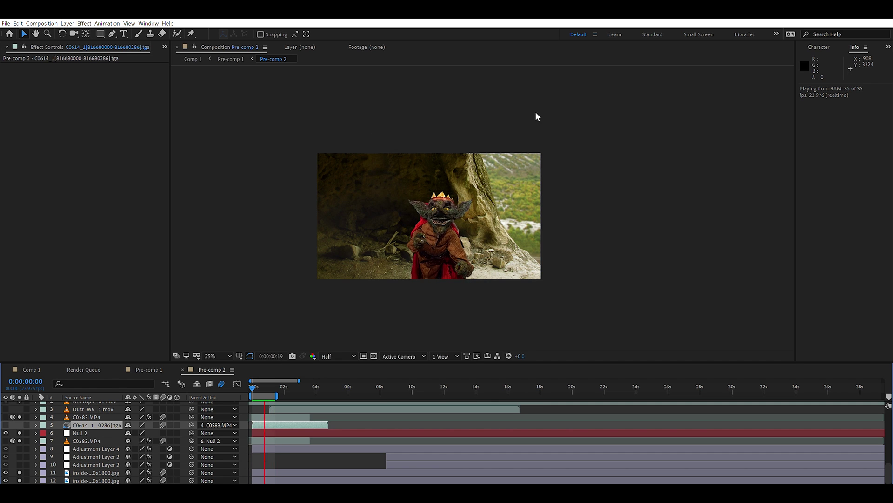
{"action": "scroll", "coordinate": [454, 244], "scroll_direction": "up", "scroll_amount": 2}
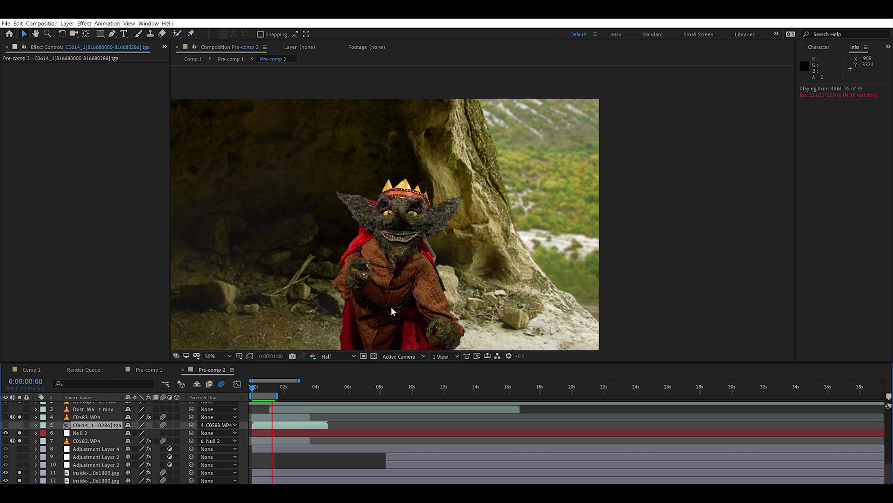
{"action": "key", "text": "space"}
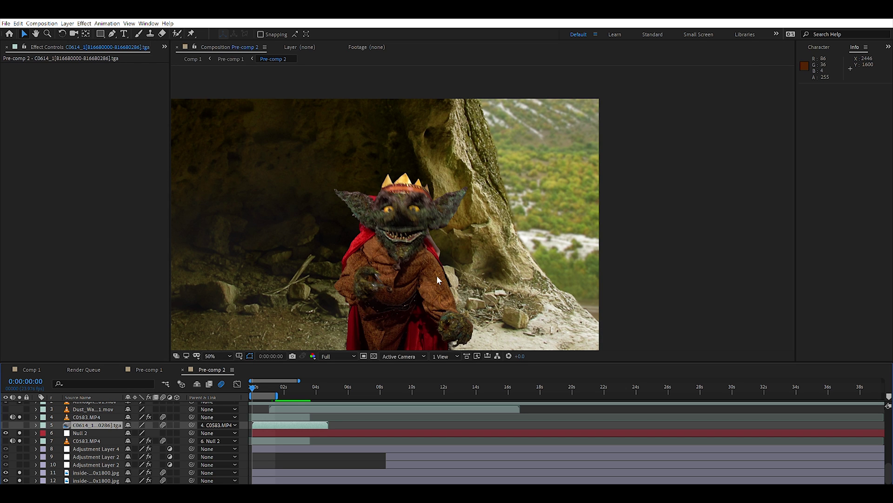
- Start a full-resolution RAM preview of Pre-comp 2, letting all 35 frames cache and loop
{"action": "key", "text": "space"}
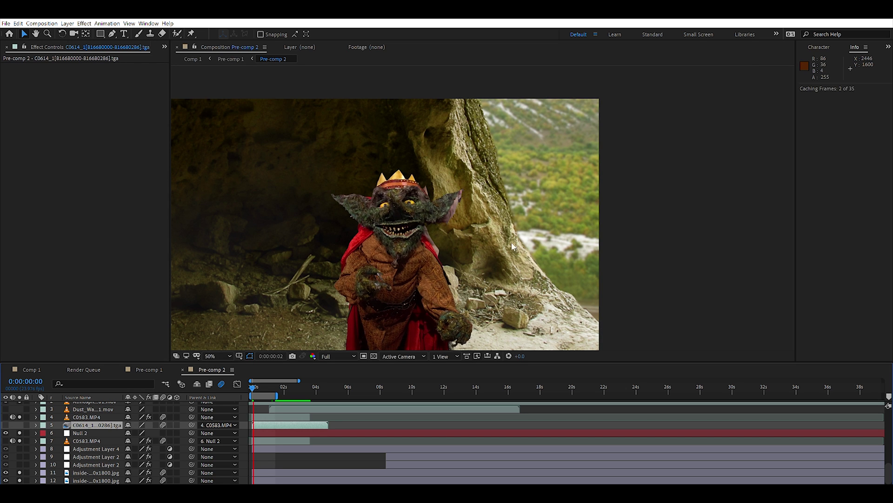